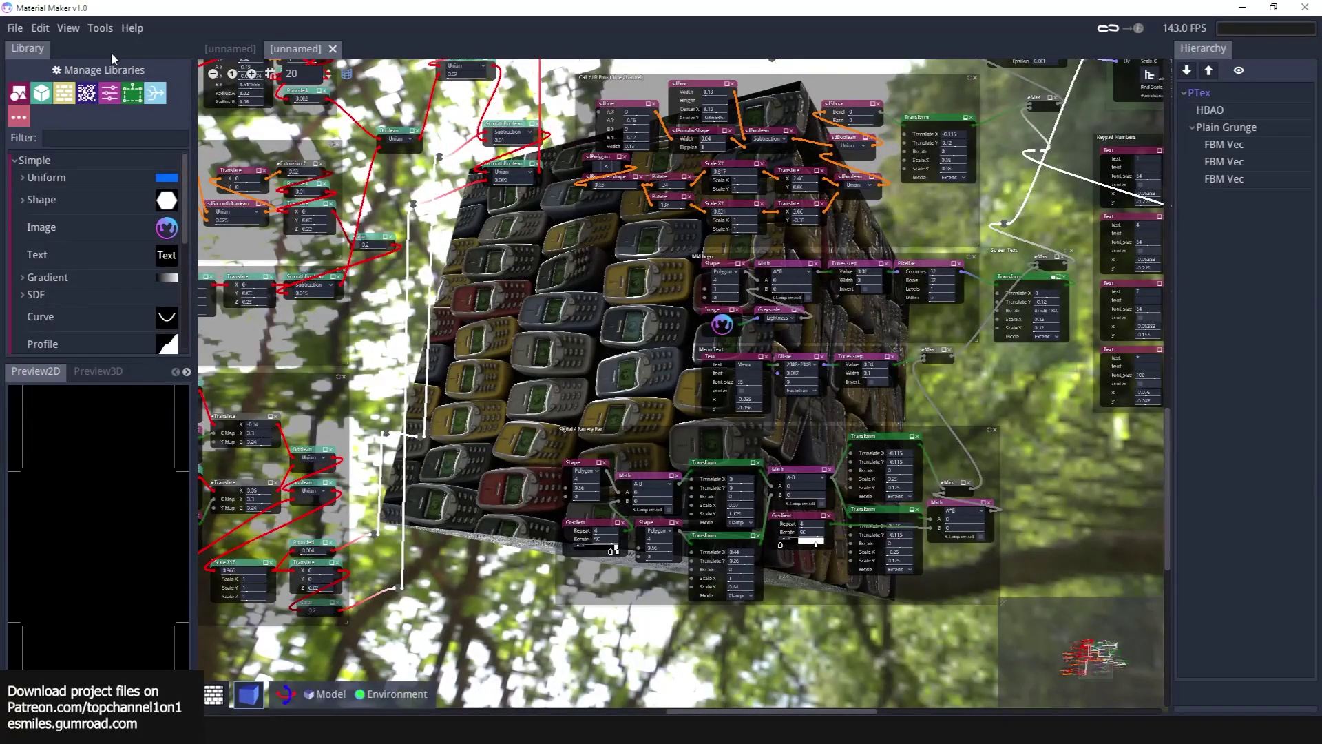
Check the File menu's export options, close it unused, and pan the node graph.
click(13, 29)
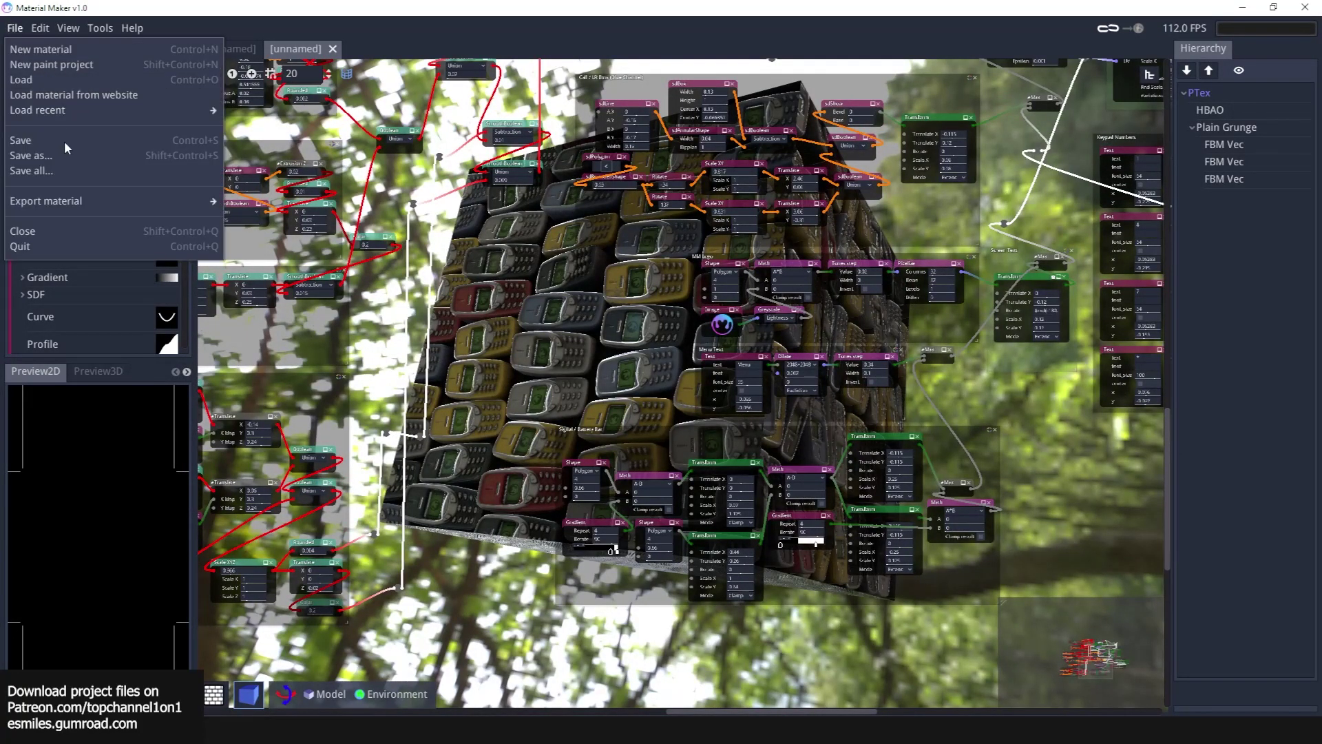
mouse_move(210, 201)
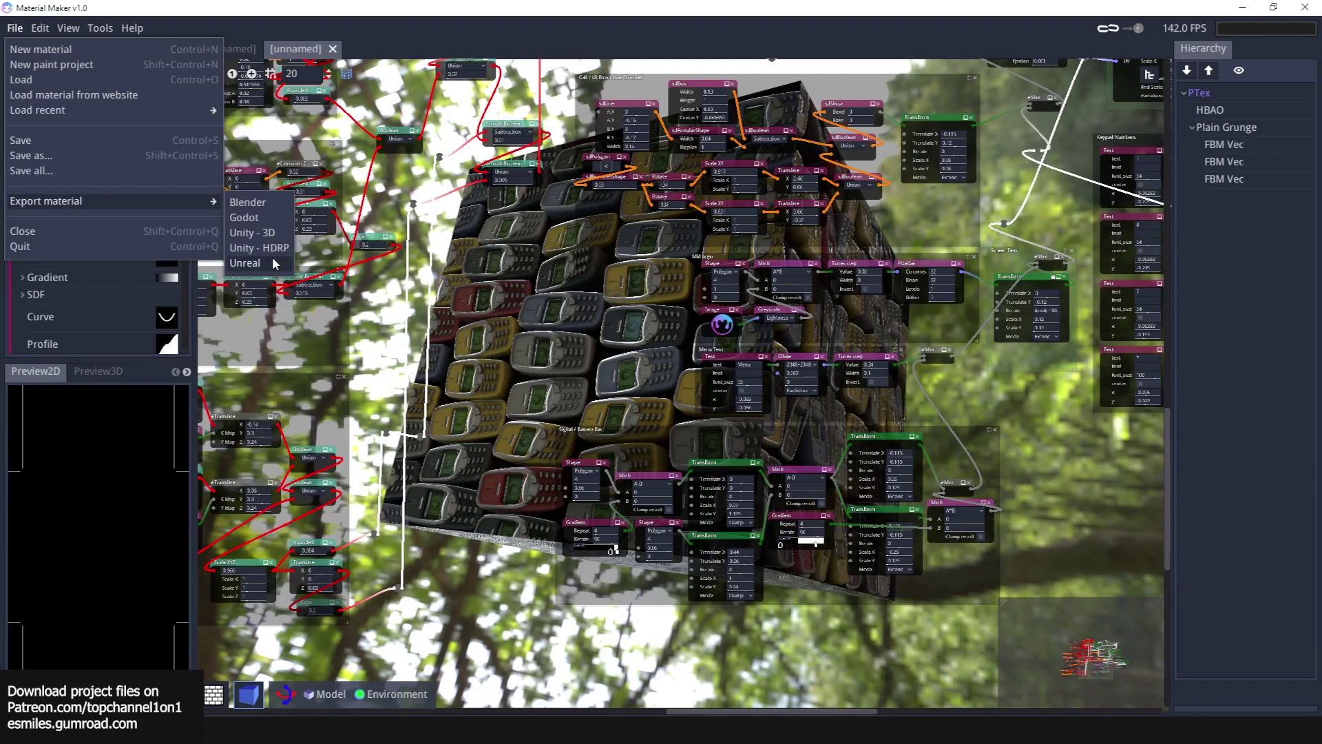
click(405, 386)
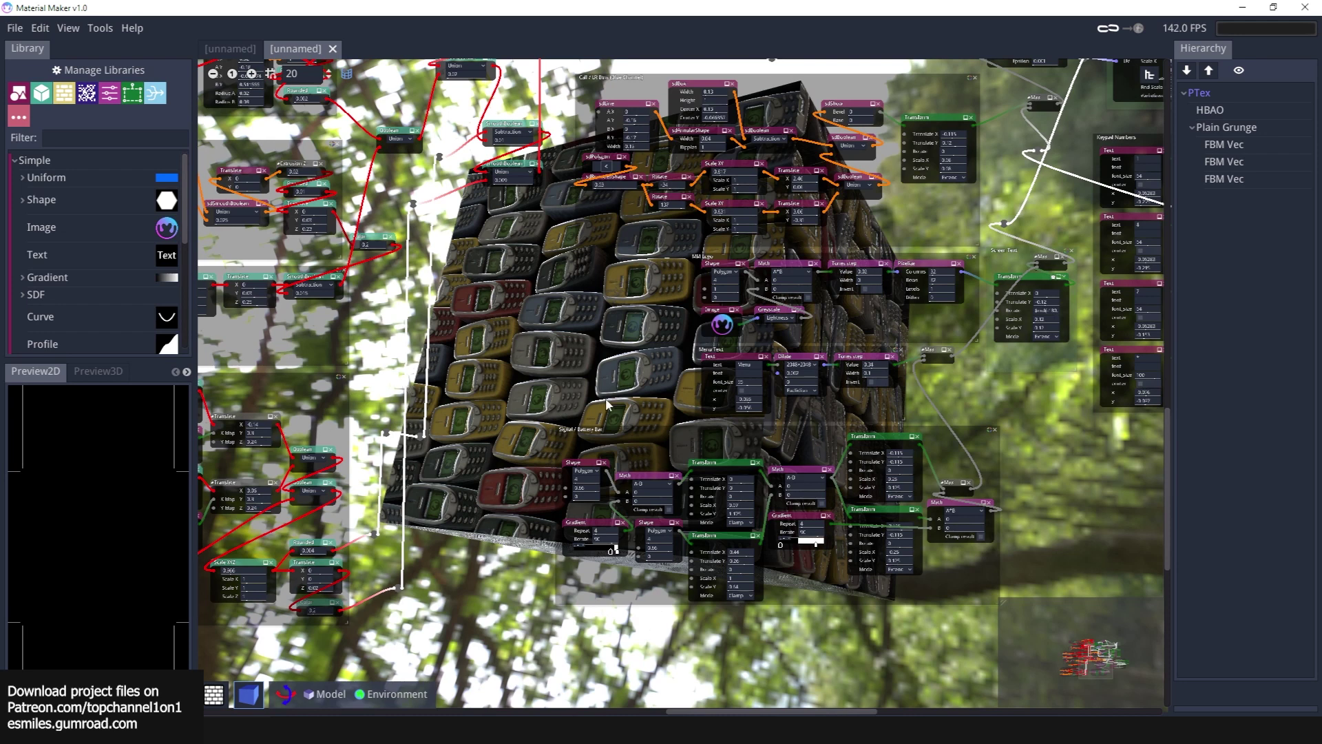
scroll(584, 417, up, 3)
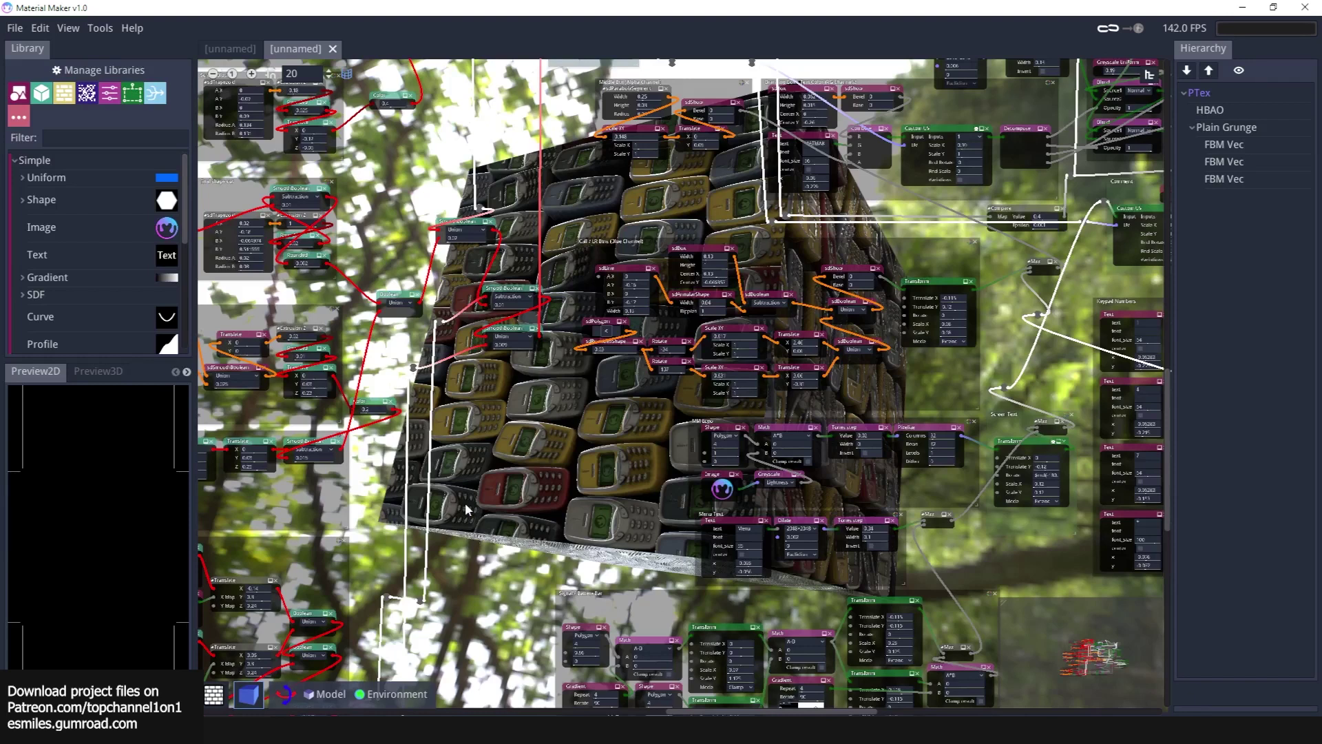
middle_drag(487, 521, 508, 545)
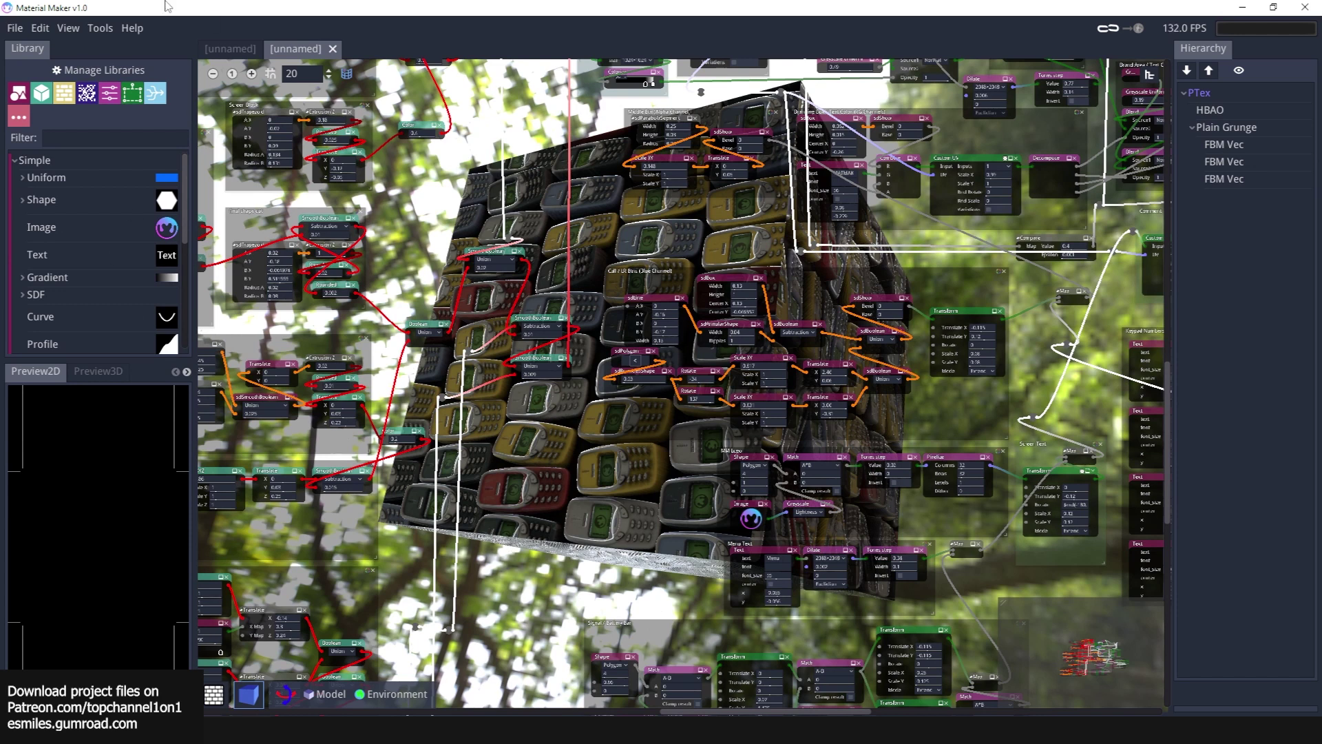
Load the Fantasy Stone Wall material from the website library into a new tab.
click(15, 29)
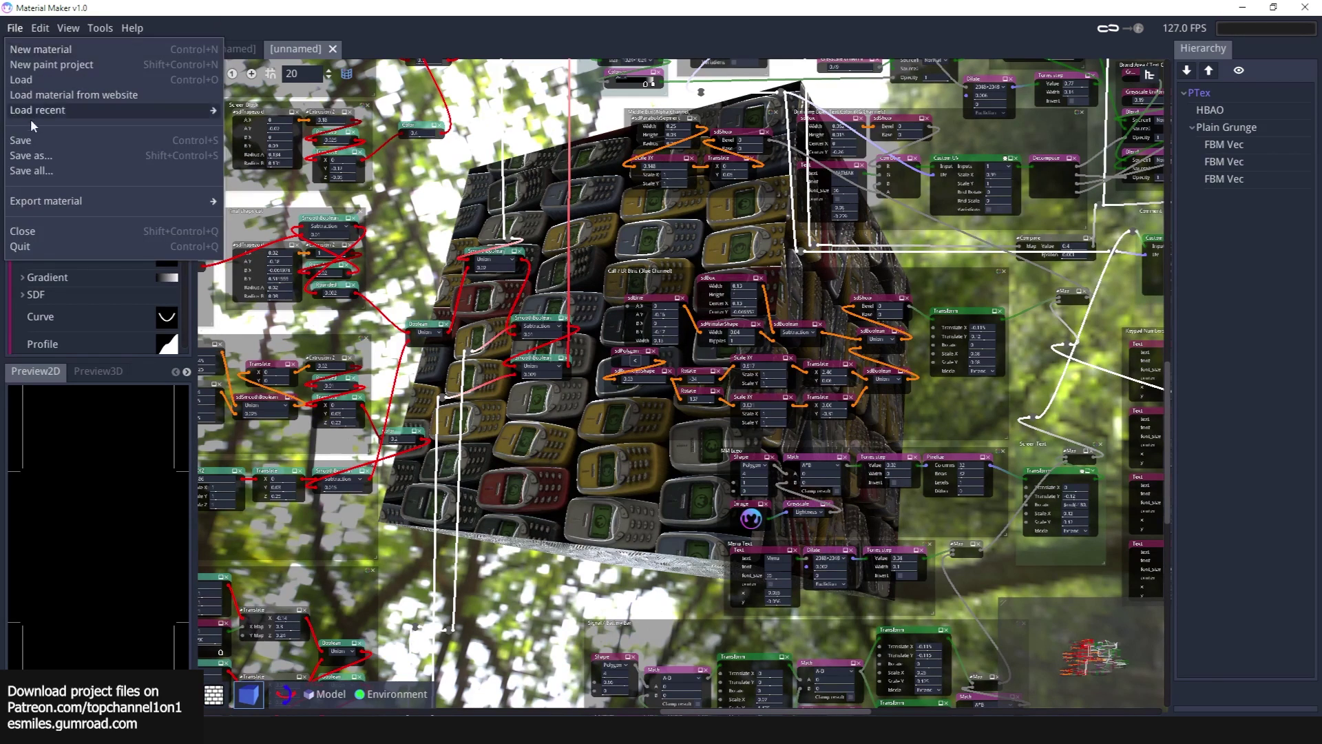
click(75, 96)
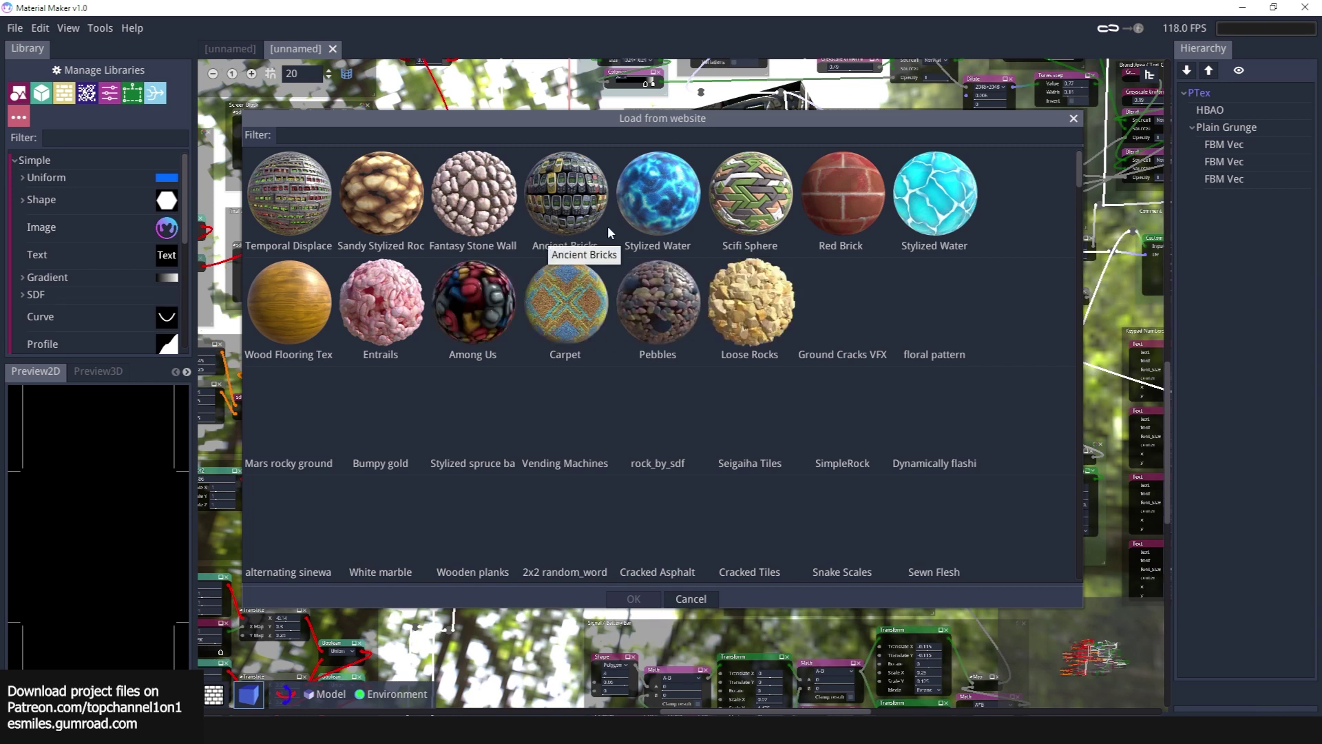
click(467, 207)
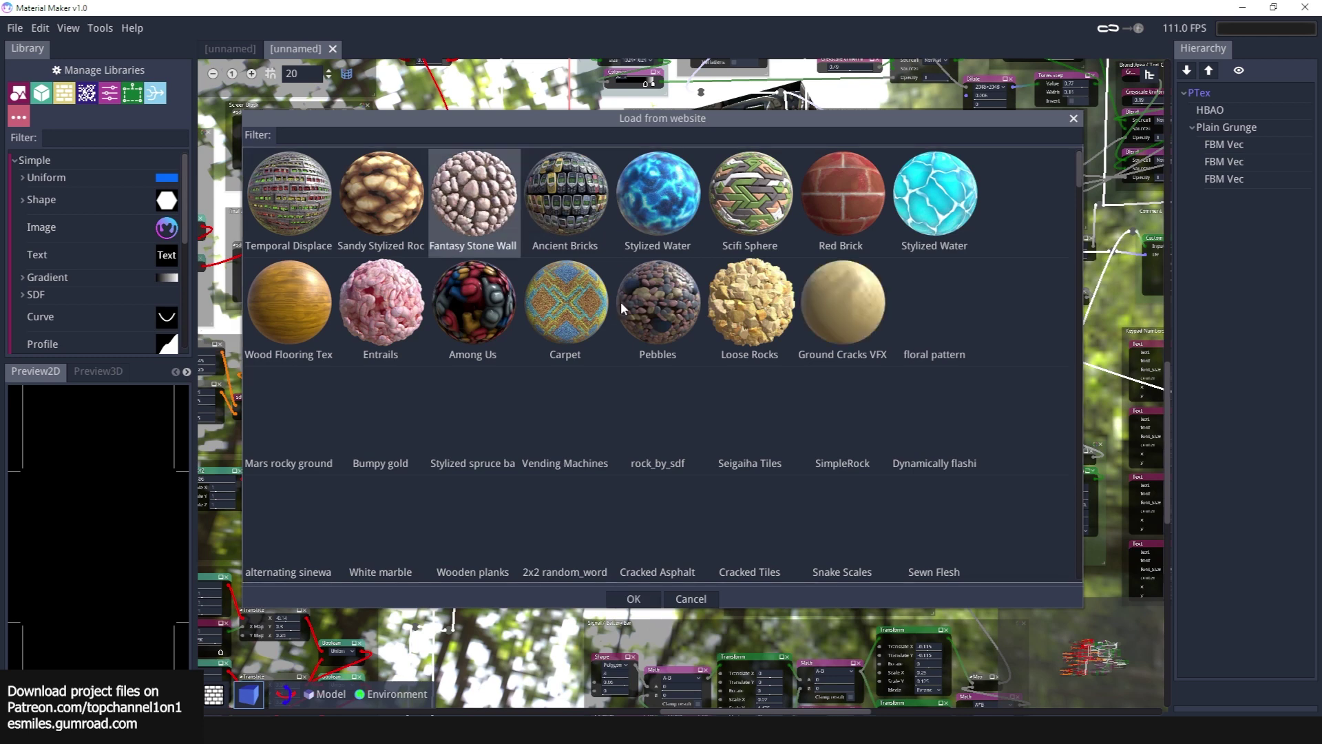
click(634, 599)
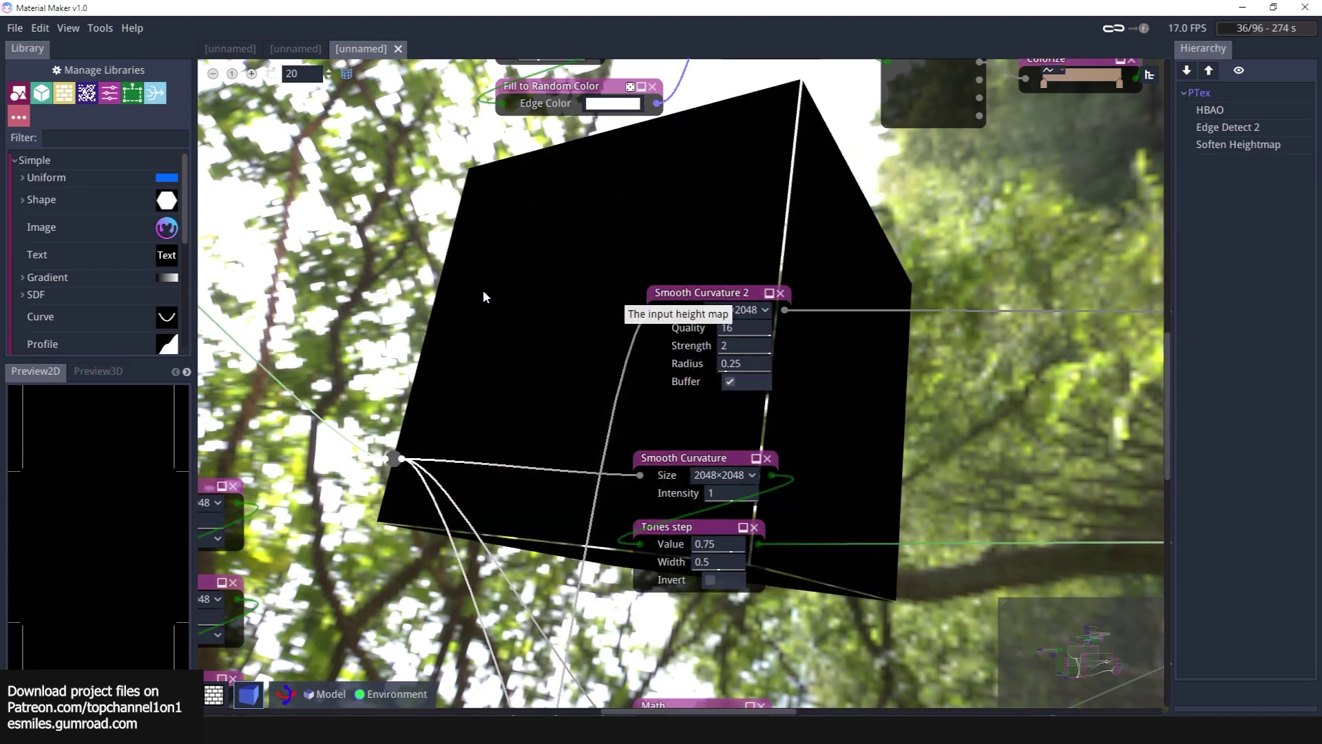
Scroll the node graph and orbit the preview cube while the stone wall texture renders.
scroll(483, 297, down, 3)
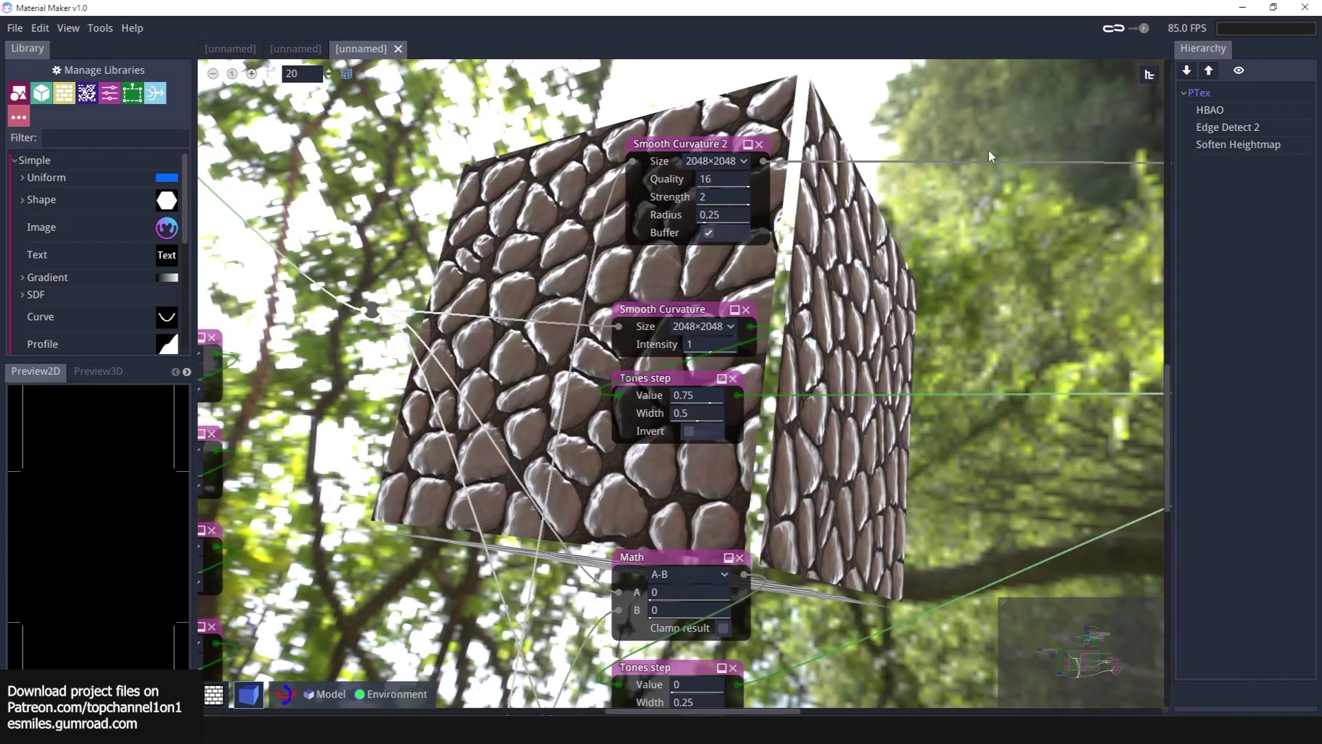
scroll(772, 236, down, 2)
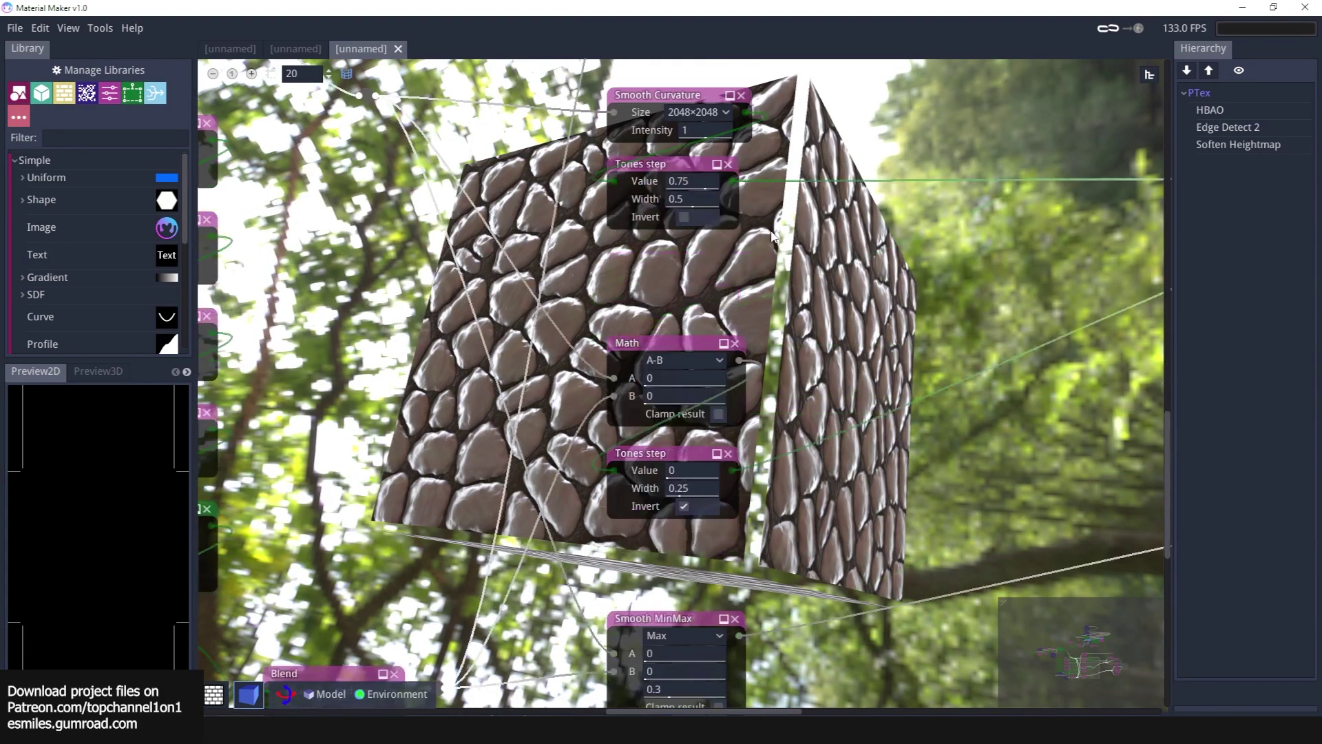
drag(772, 236, 539, 318)
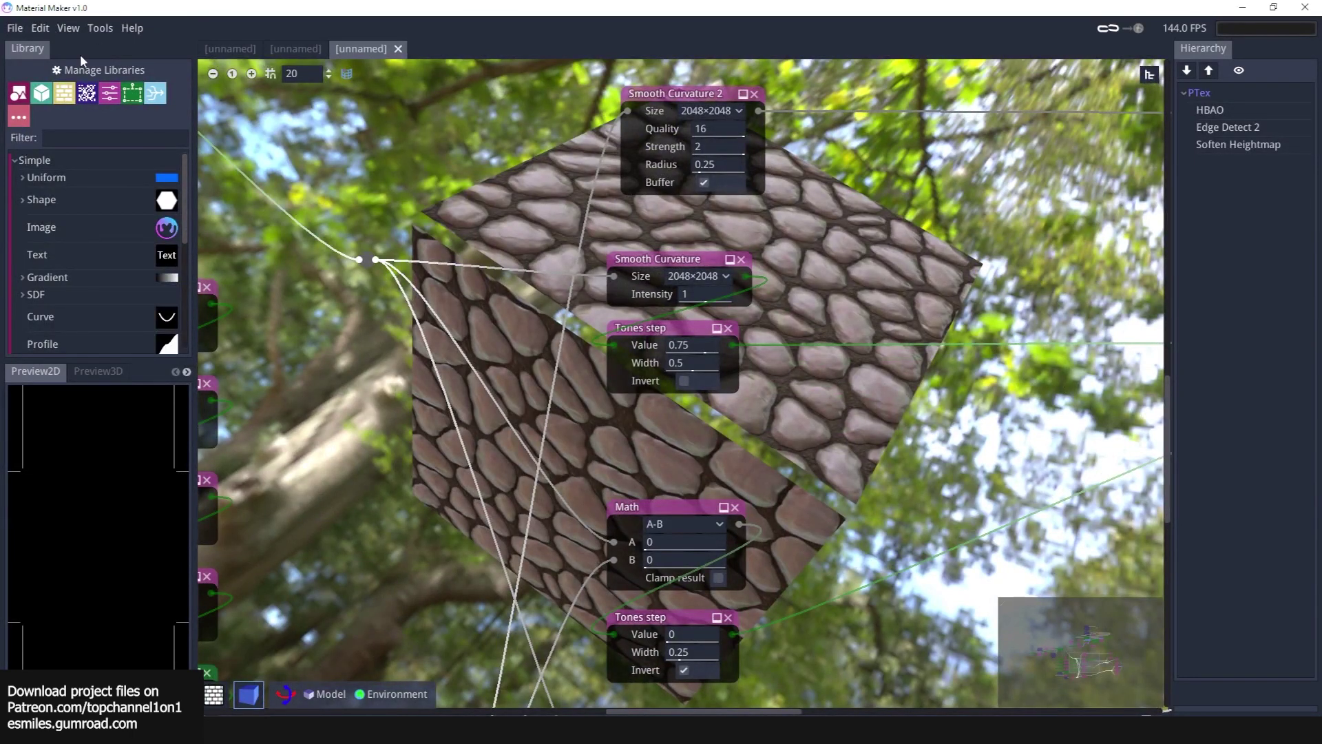
Load 'Stylized spruce bark' from the website material library into a fourth tab.
click(15, 28)
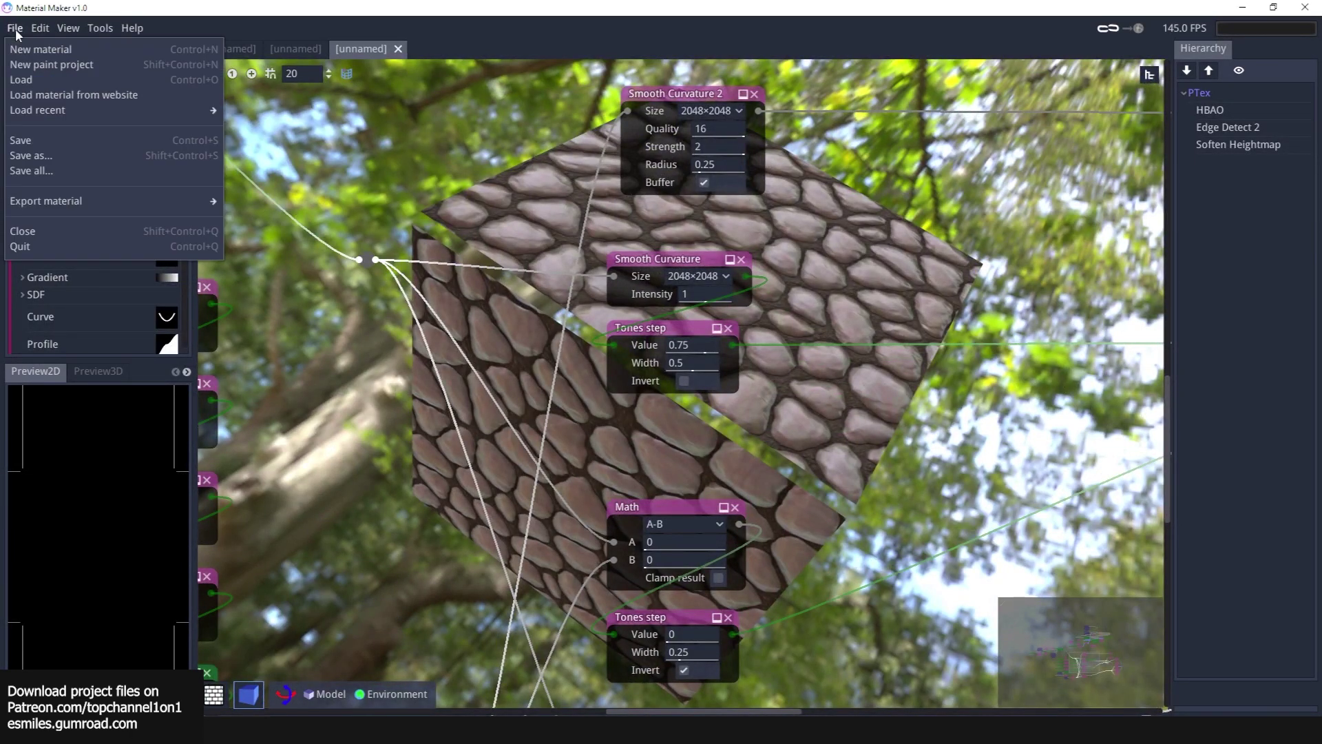
click(136, 93)
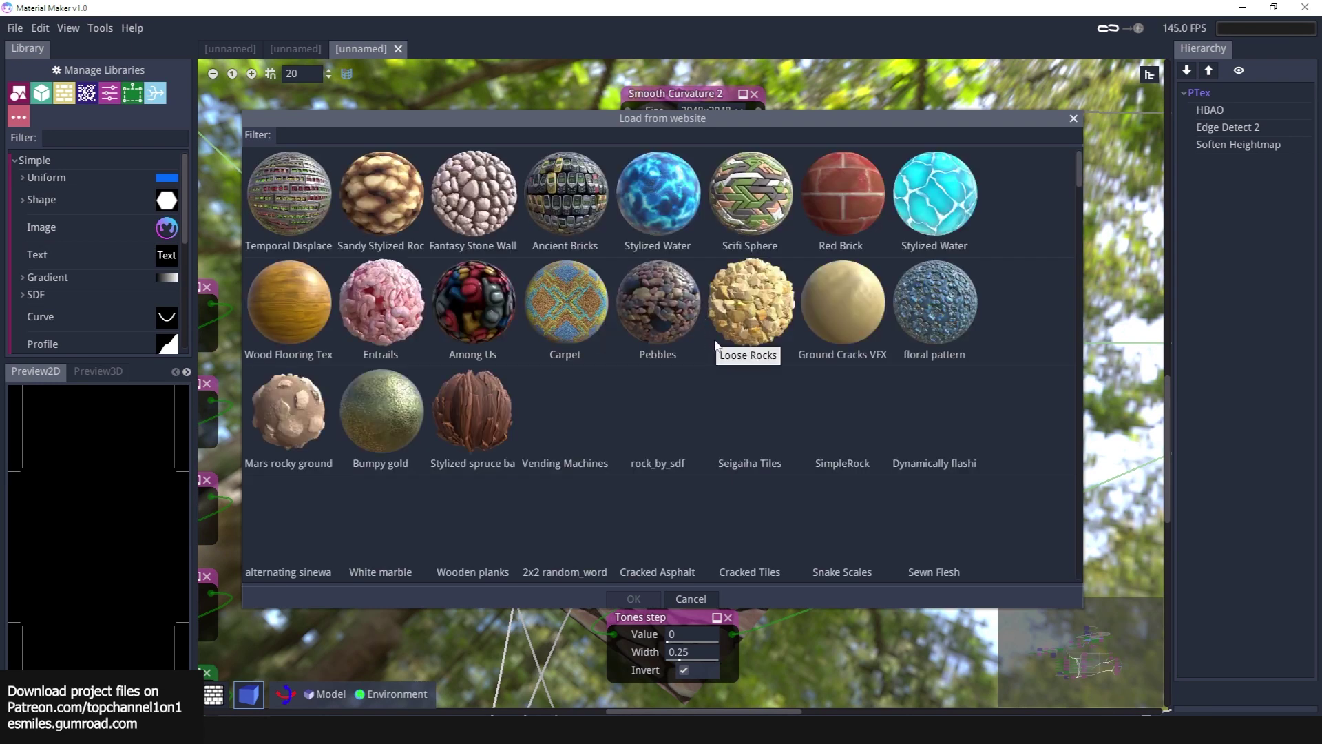
click(455, 417)
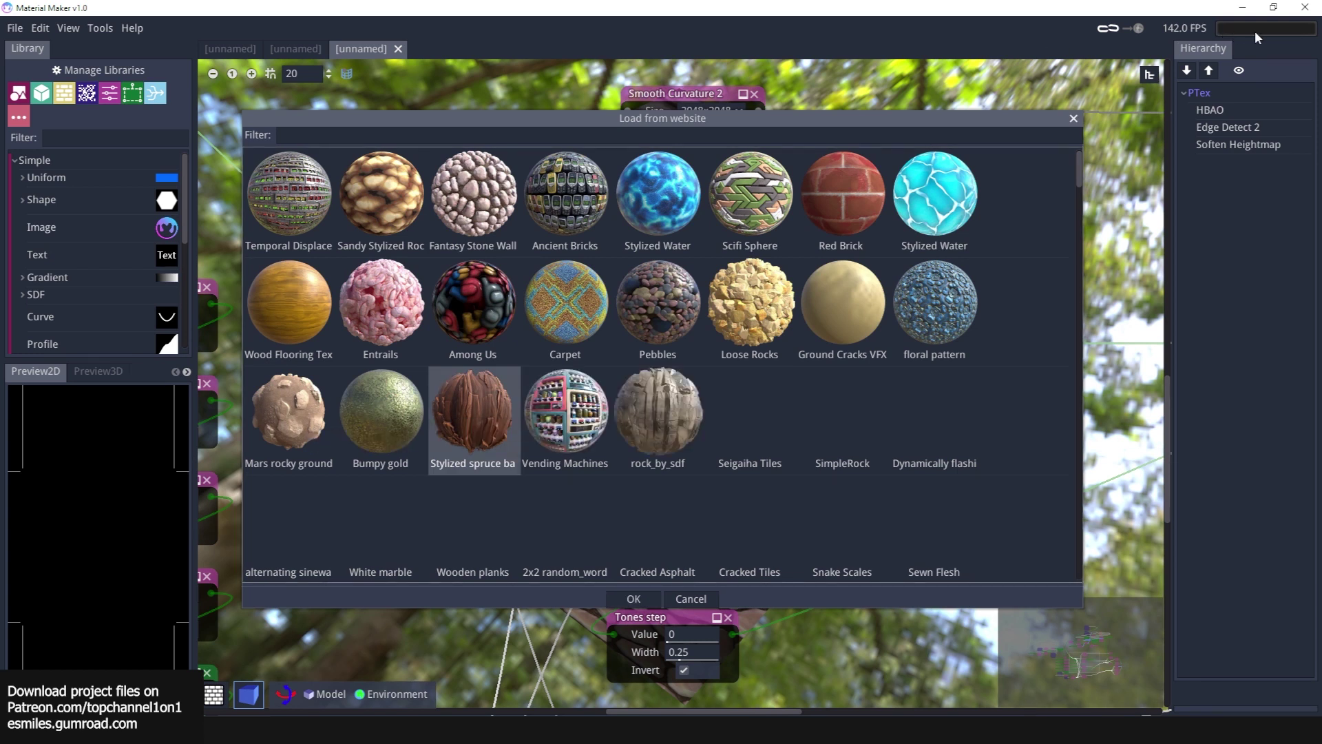
key(Return)
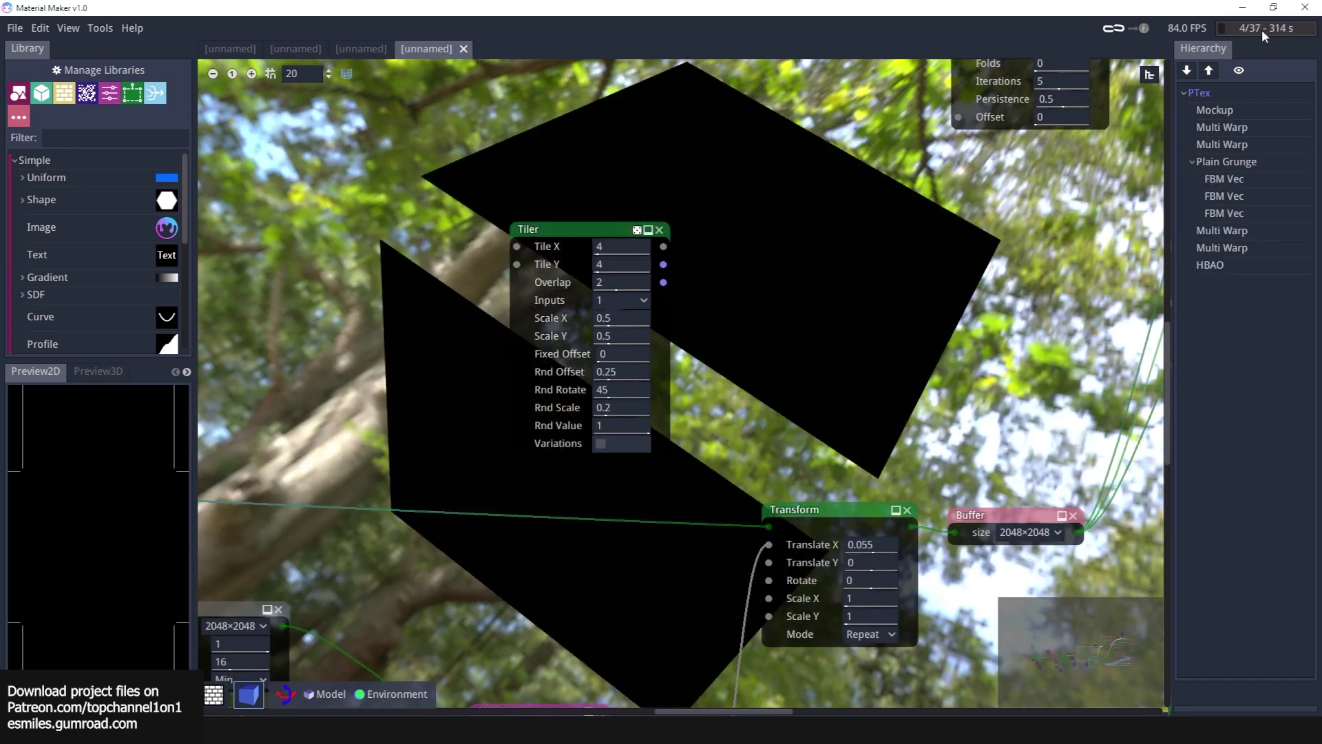
Show the 3D preview and switch its model from the cube to a sphere.
click(248, 696)
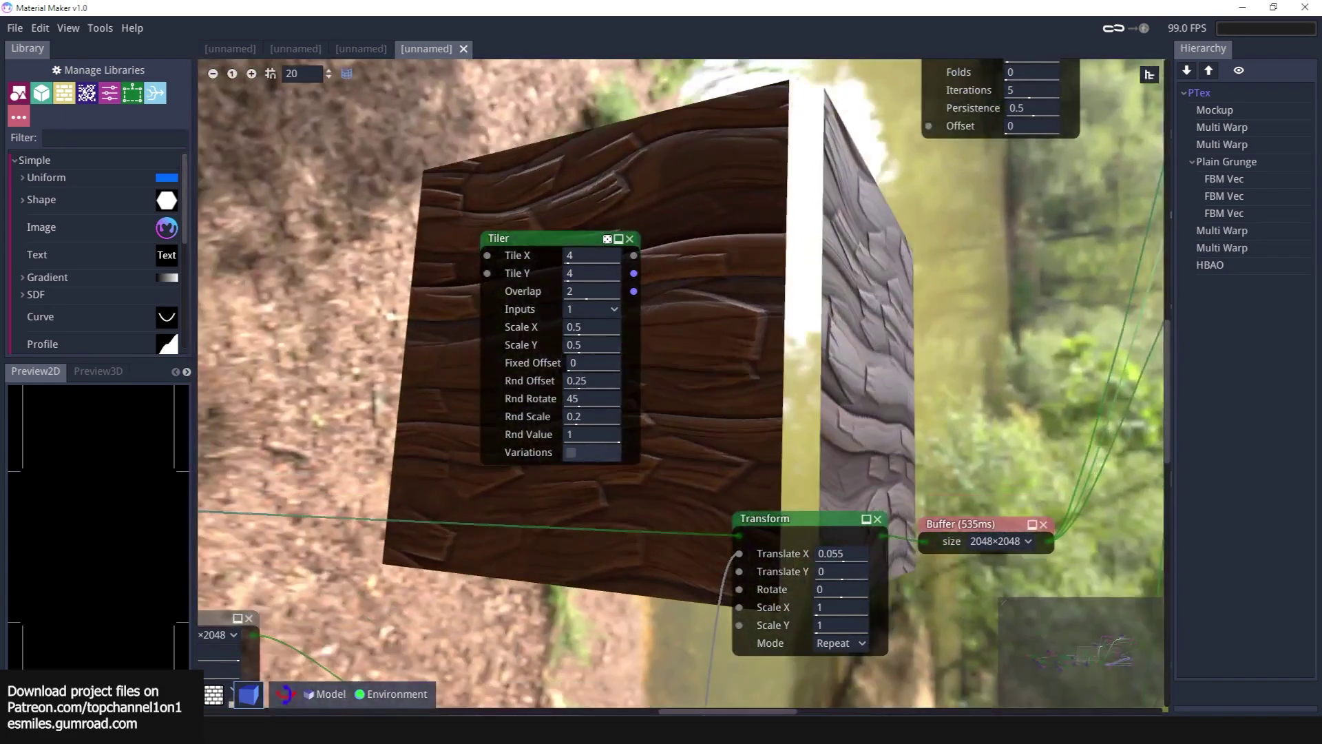
click(318, 695)
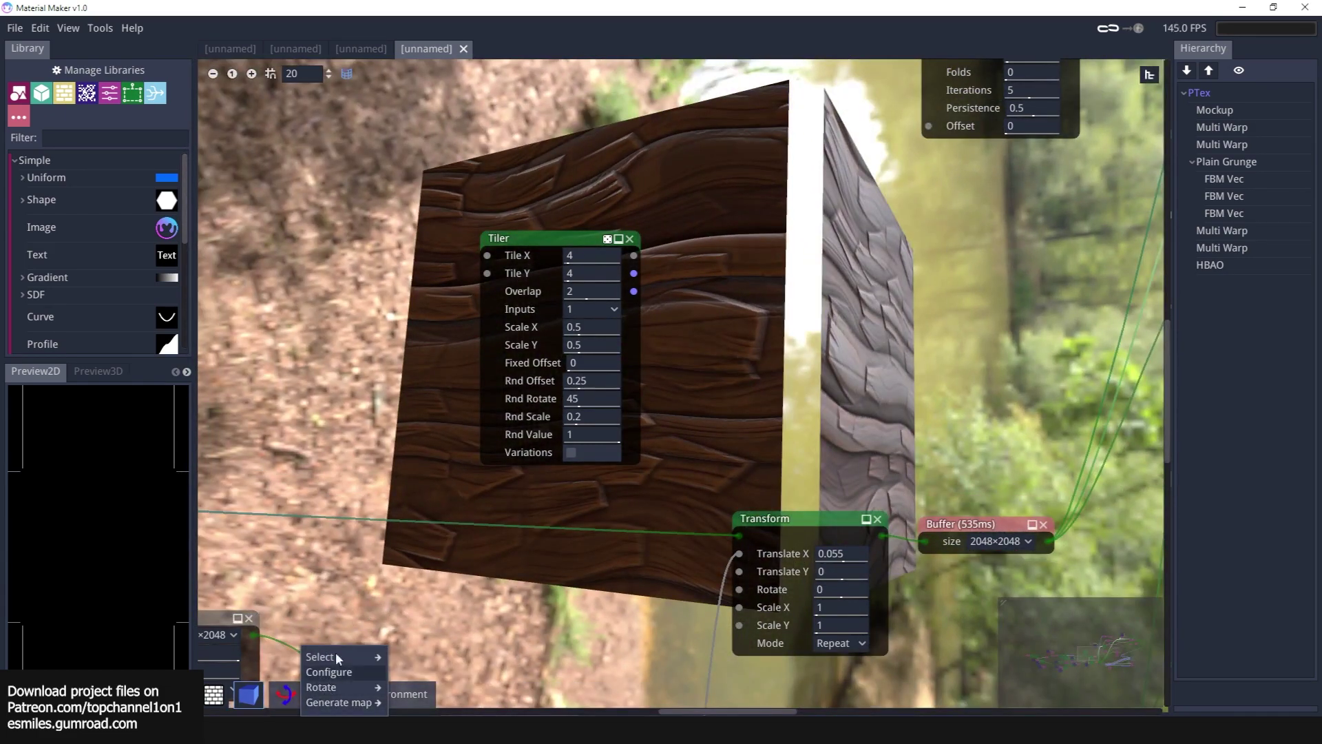
click(367, 642)
click(316, 692)
mouse_move(379, 646)
click(422, 558)
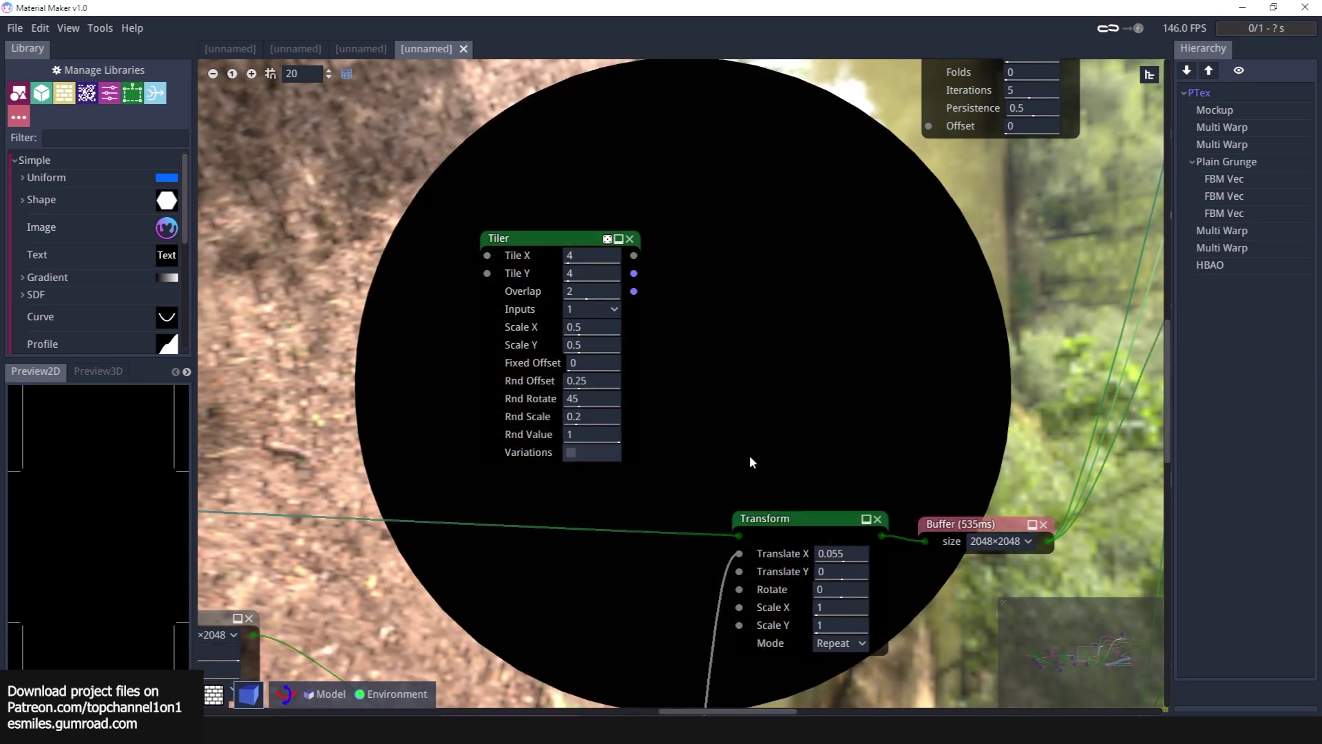
Change the preview's surrounding environment to a forest backdrop.
scroll(749, 455, down, 5)
scroll(749, 455, down, 5)
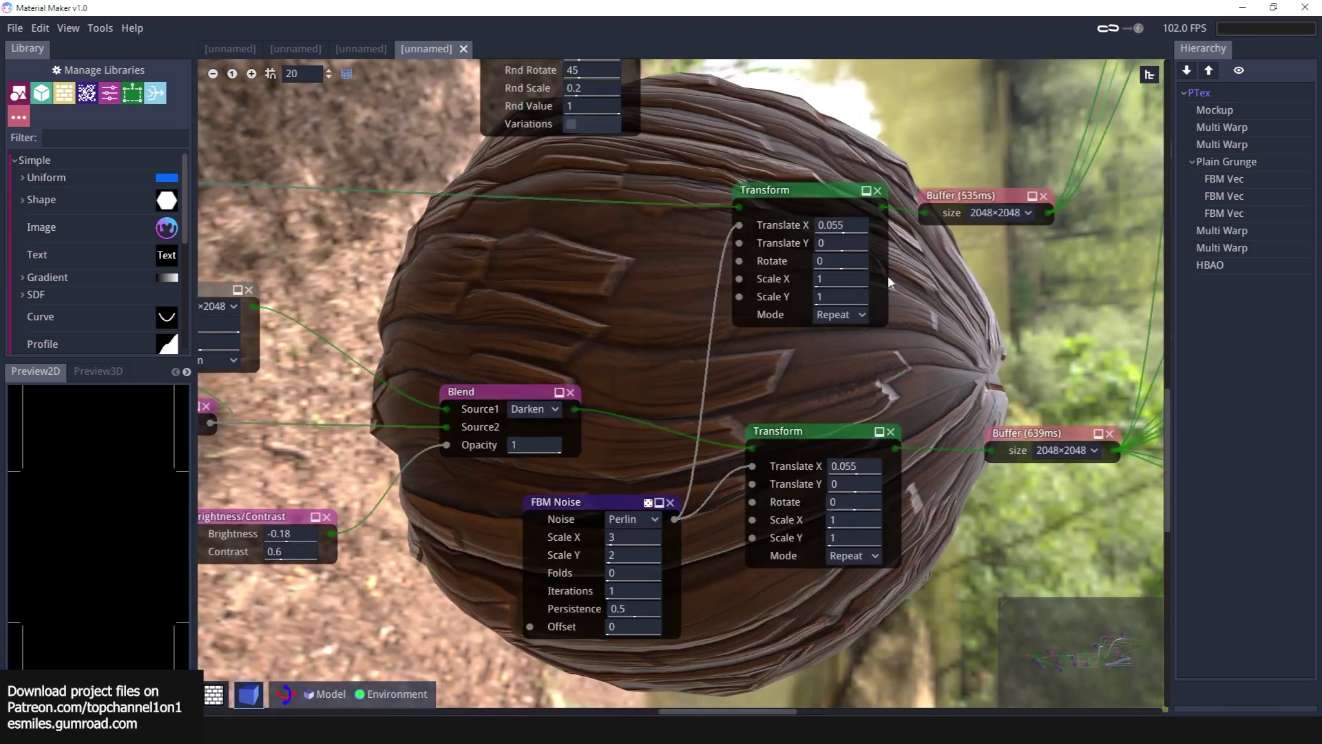
scroll(749, 454, right, 1)
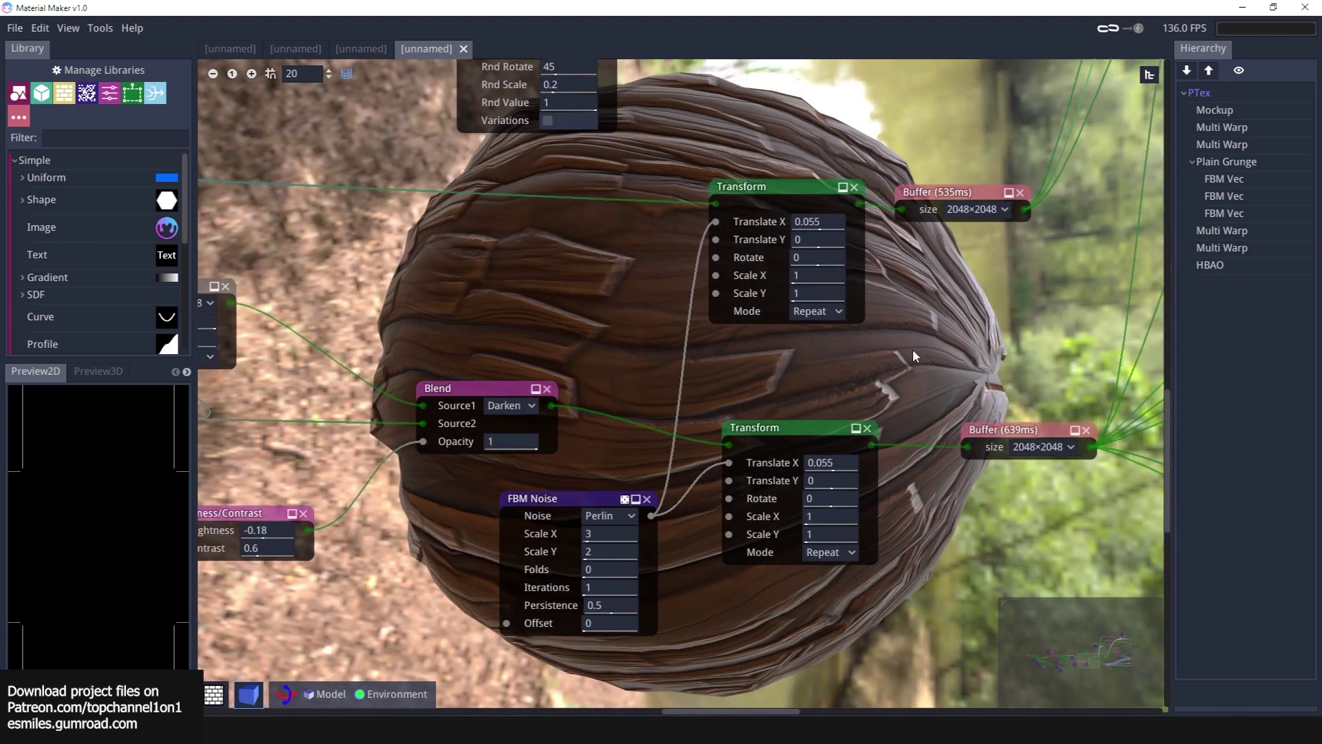
click(268, 694)
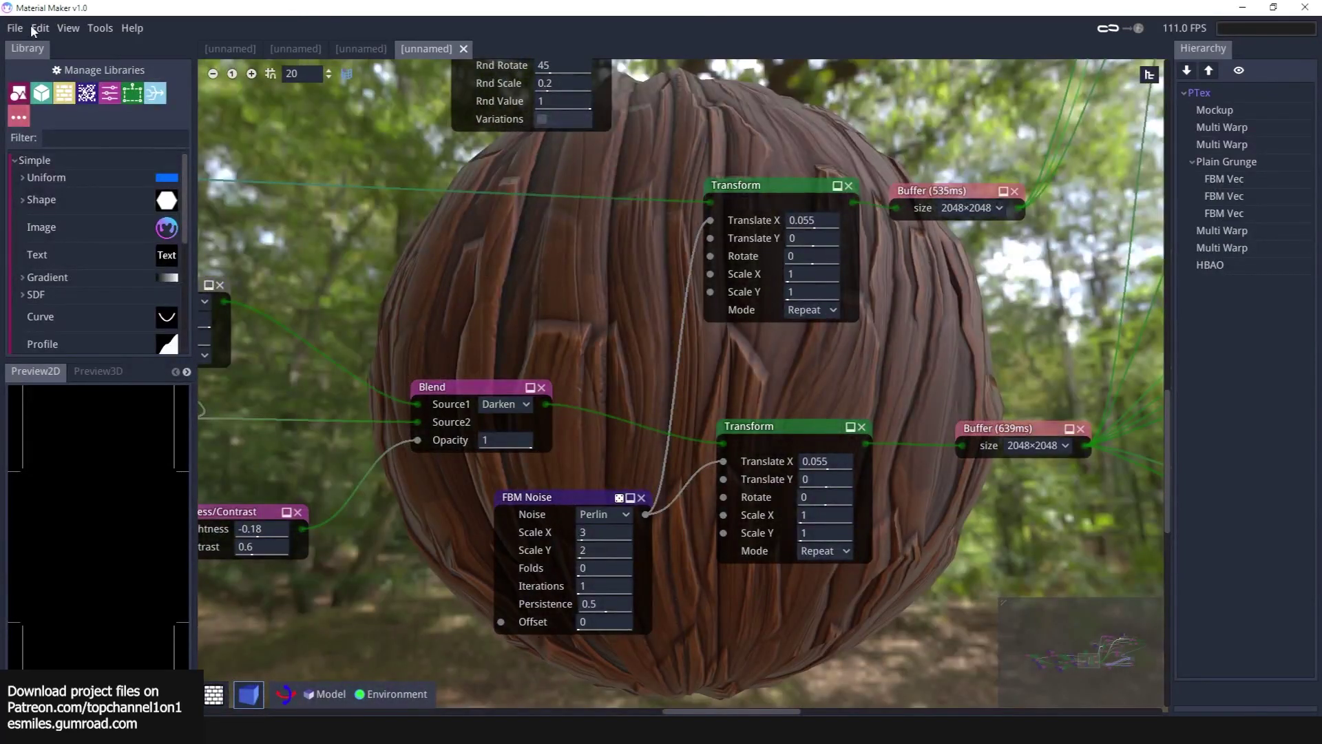
Export the spruce-bark material in Blender format and save the exported file.
click(16, 28)
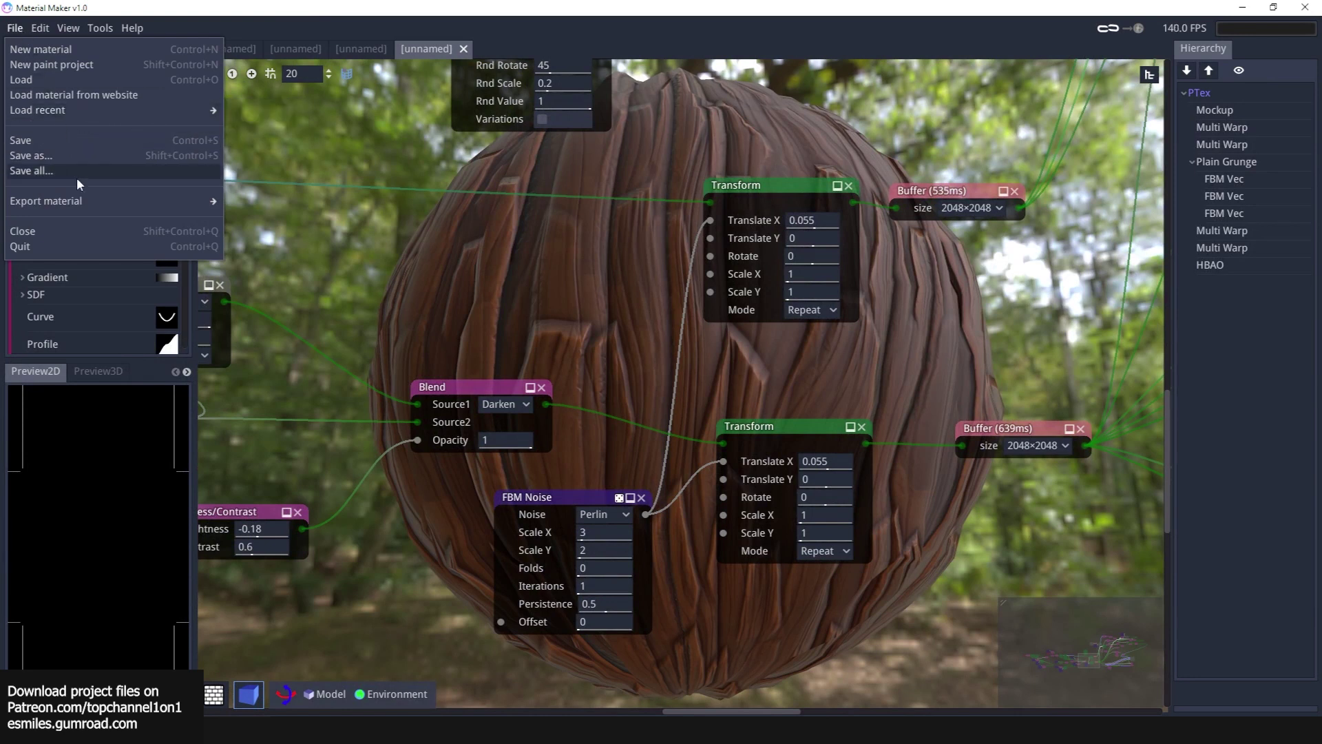
mouse_move(102, 201)
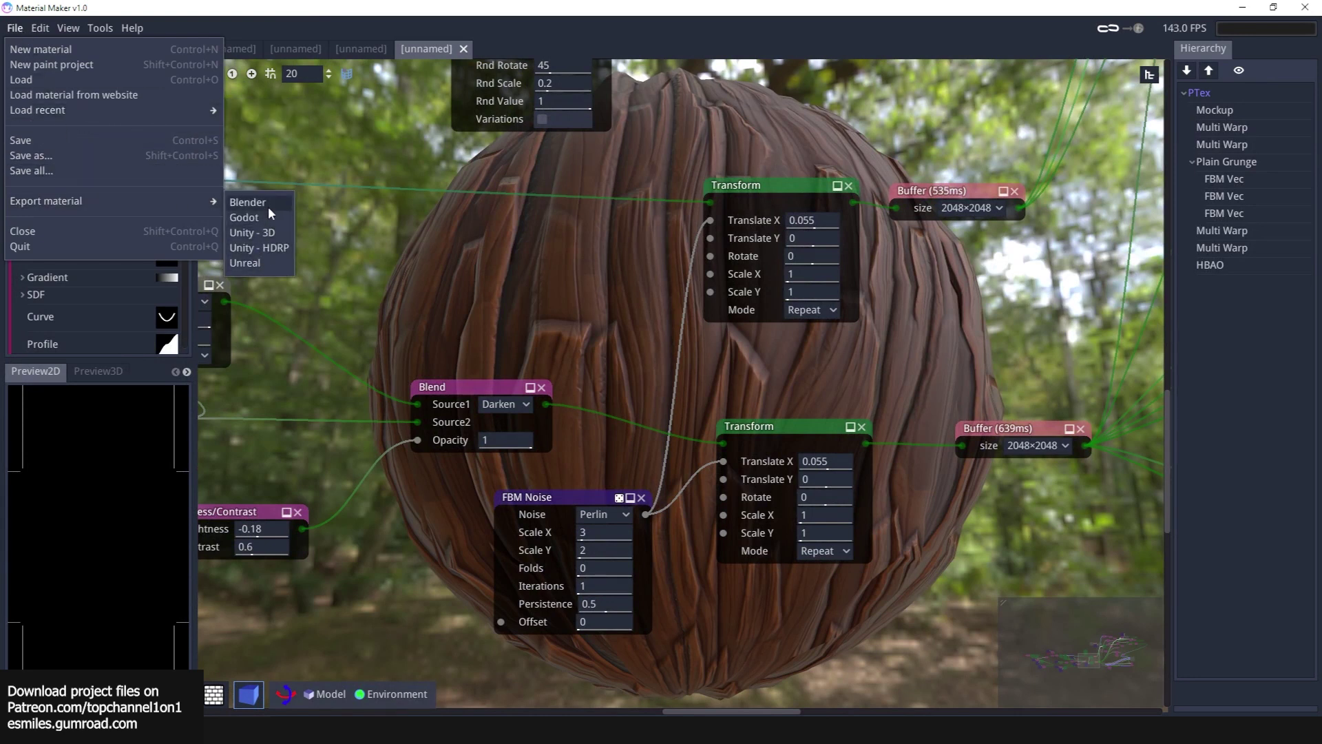
click(248, 201)
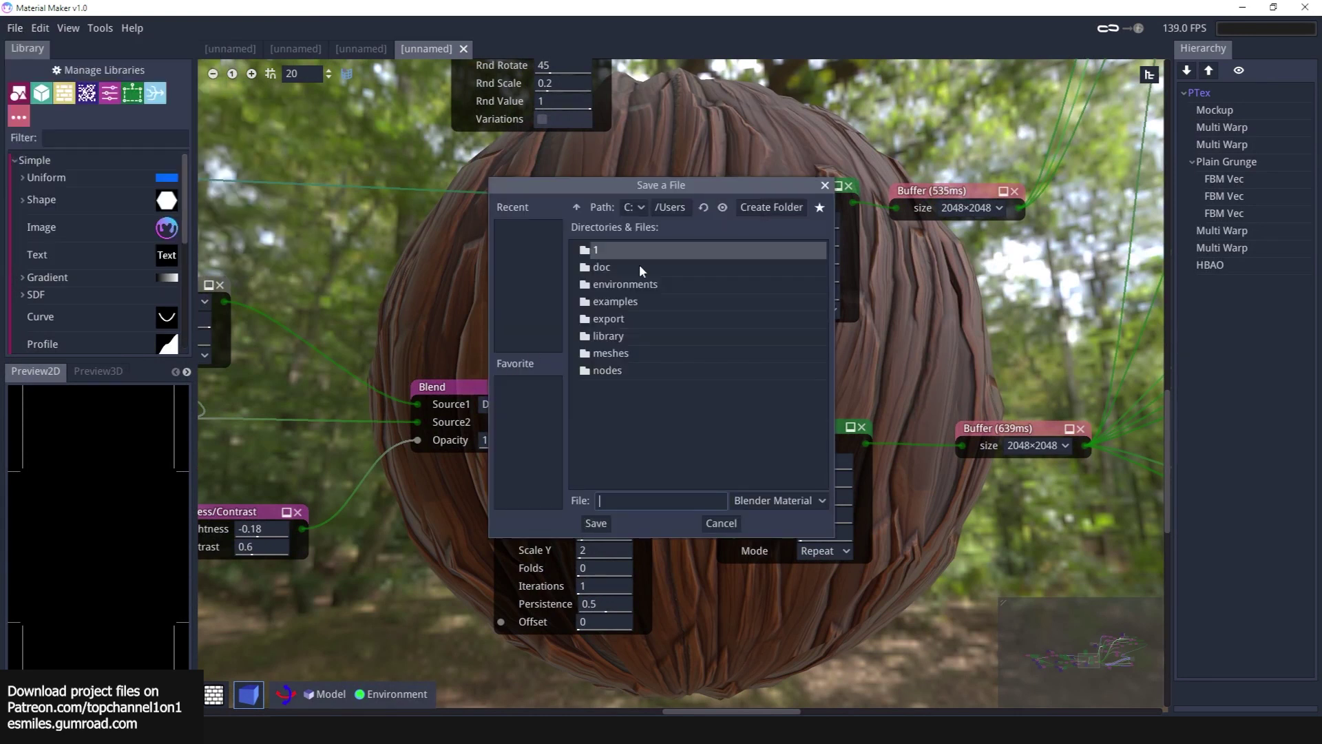
click(608, 522)
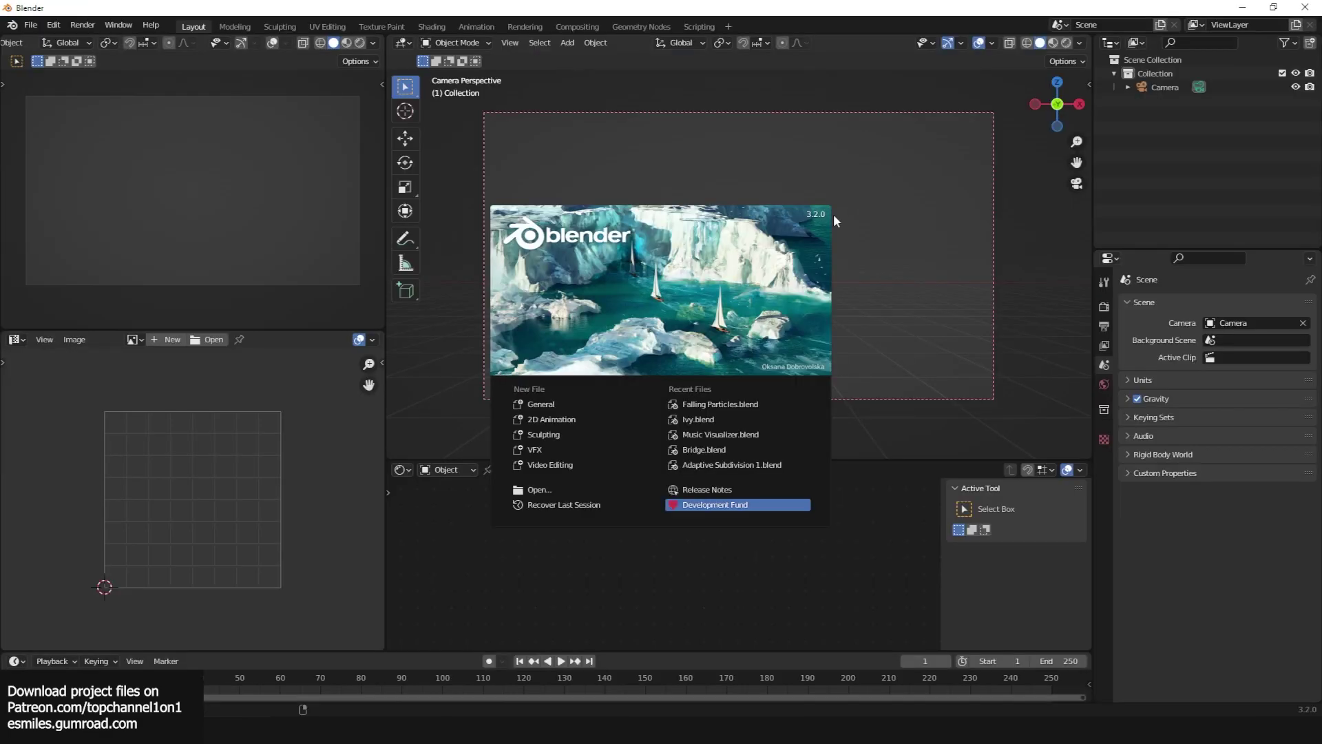
Dismiss the splash, add a cube, and subdivide it into a sphere with Ctrl+2.
click(830, 222)
key(shift+a)
mouse_move(726, 273)
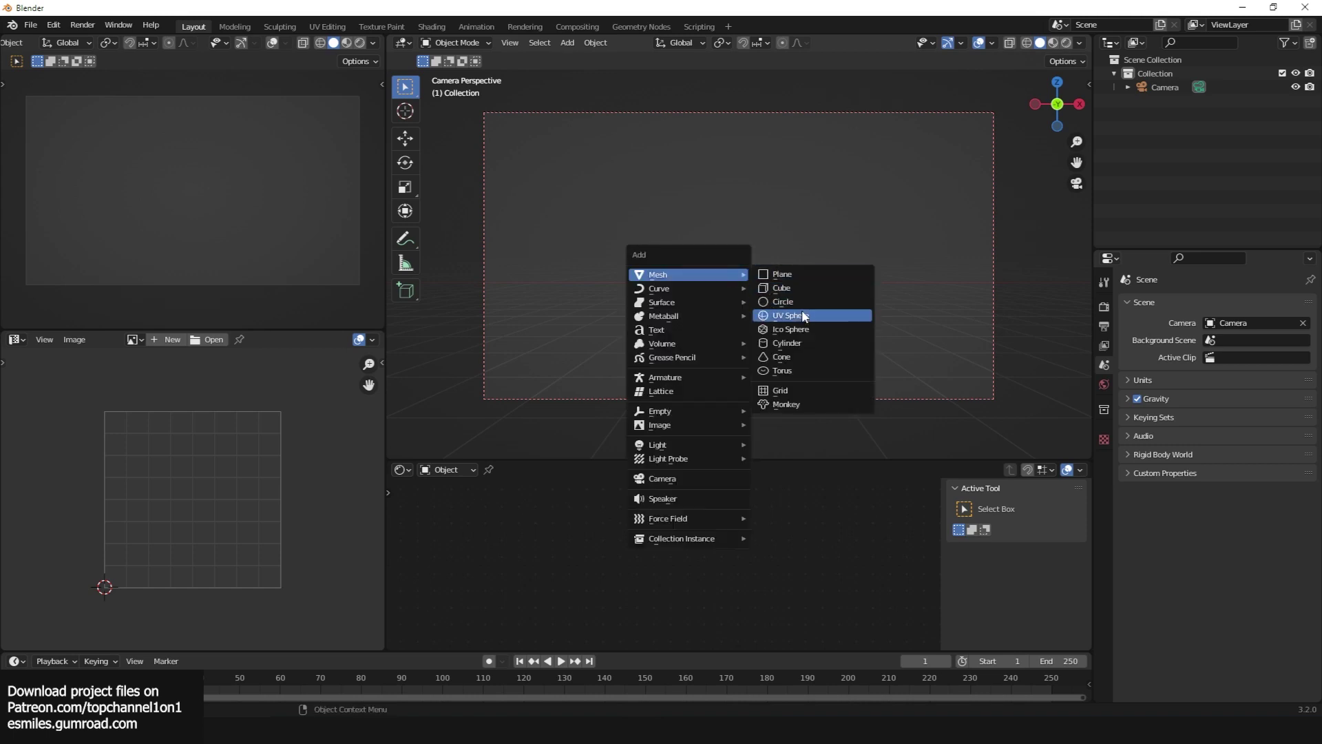
click(805, 287)
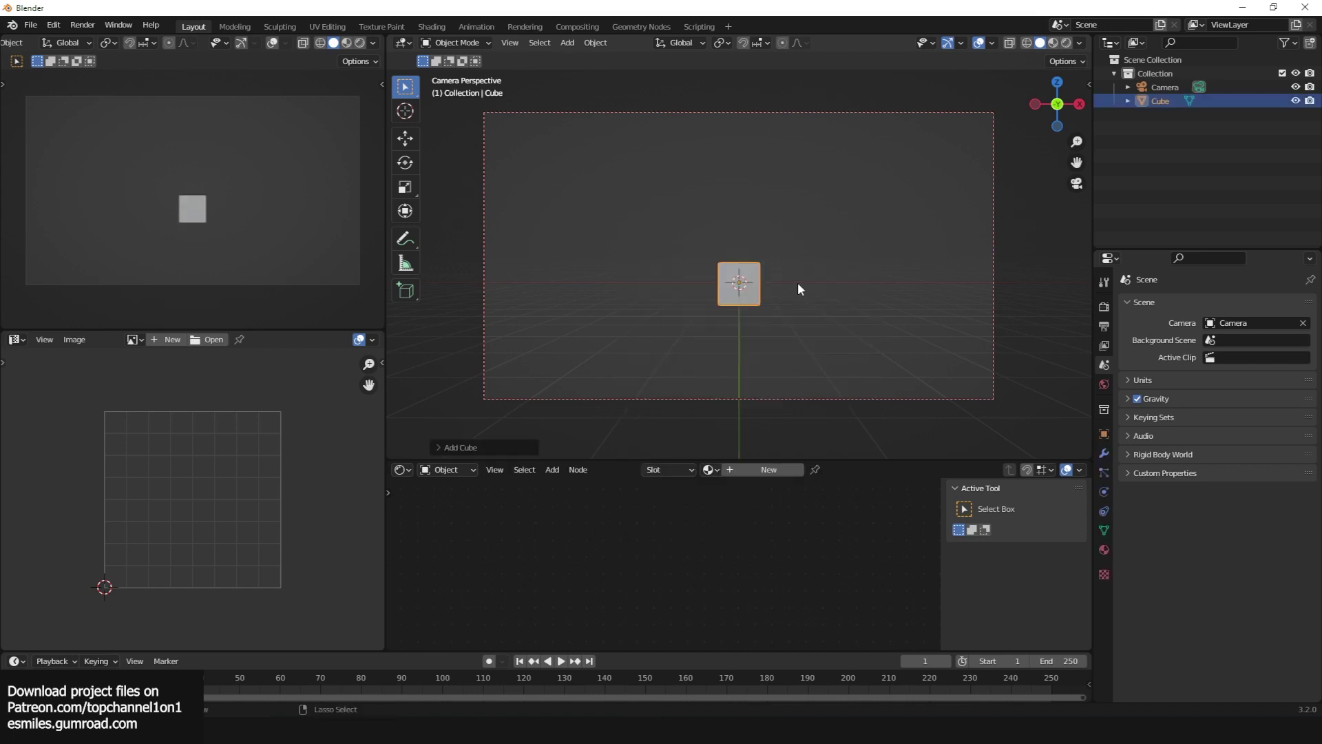
key(ctrl+2)
Shade the sphere smooth and frame it in the view outside the camera.
right_click(793, 283)
click(793, 283)
key(KP_0)
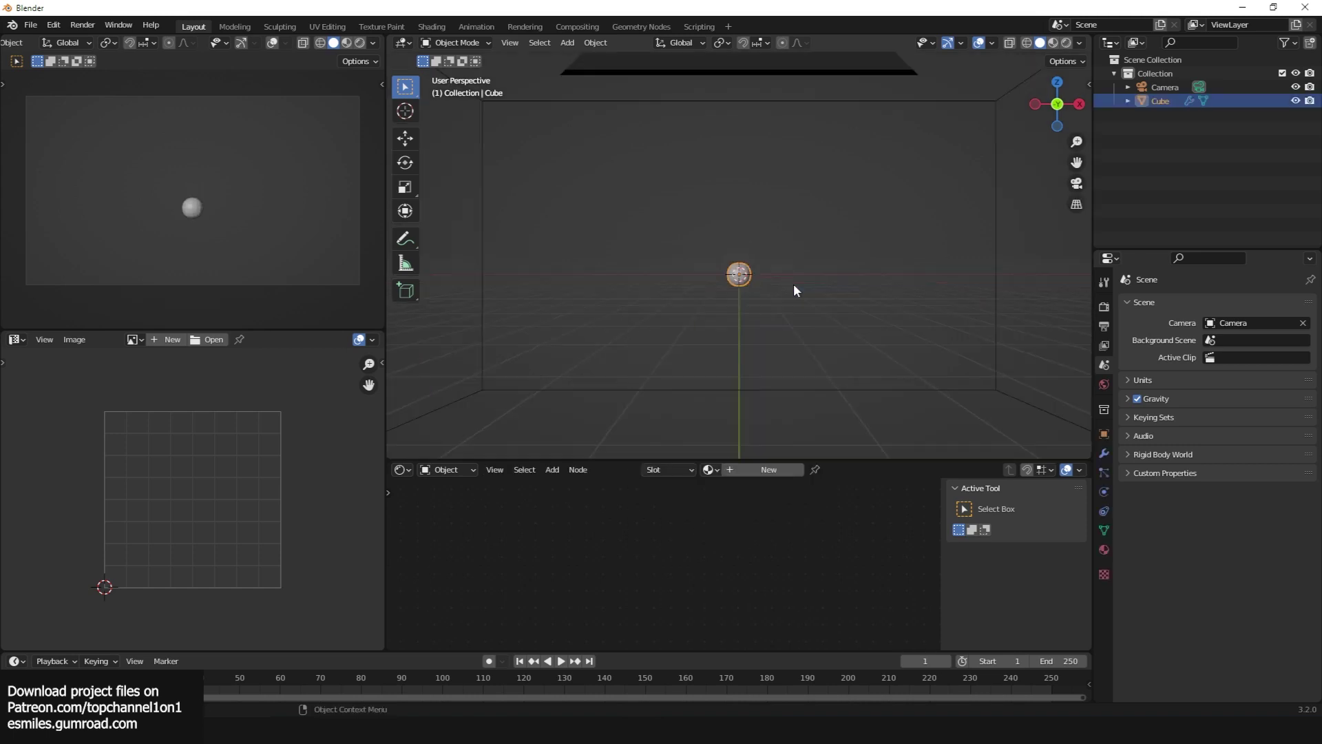
key(KP_Decimal)
middle_drag(793, 283, 753, 320)
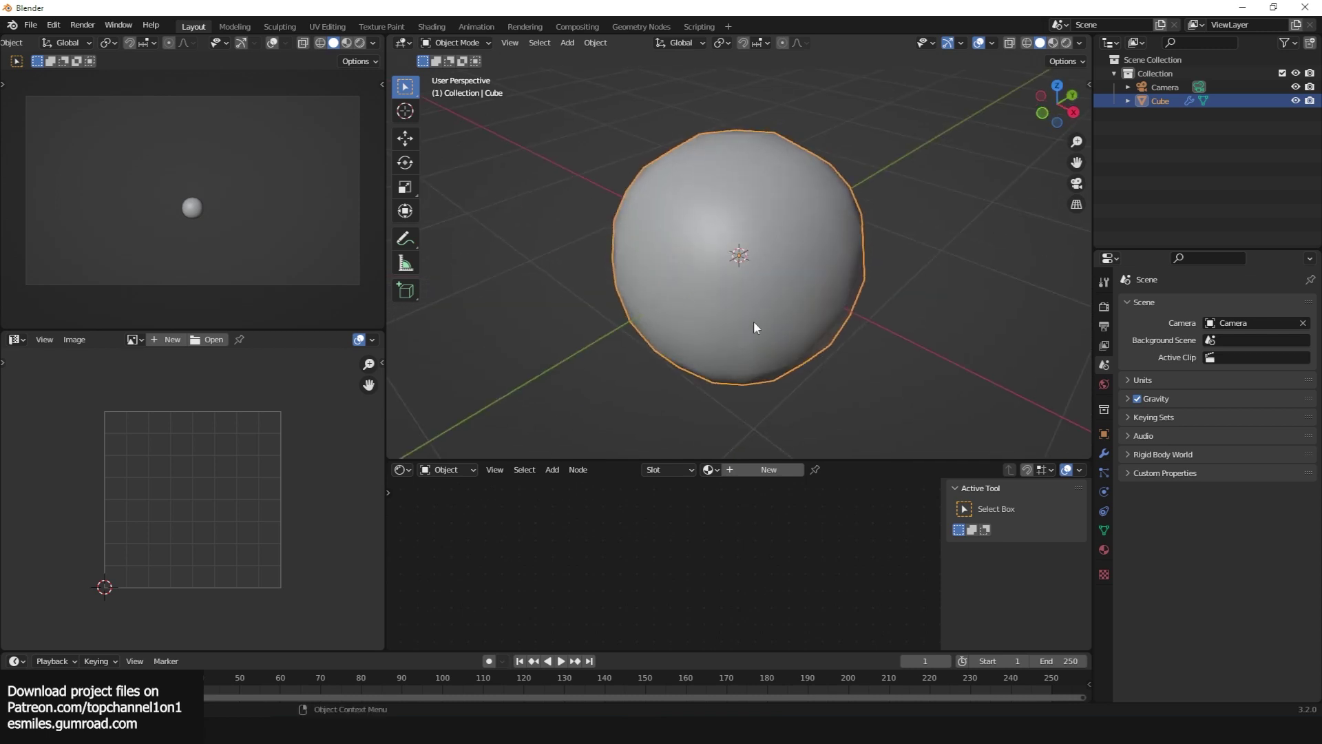
Apply the sphere's Subdivision modifier and create a new material for it.
click(1104, 453)
key(ctrl+a)
middle_drag(813, 269, 762, 253)
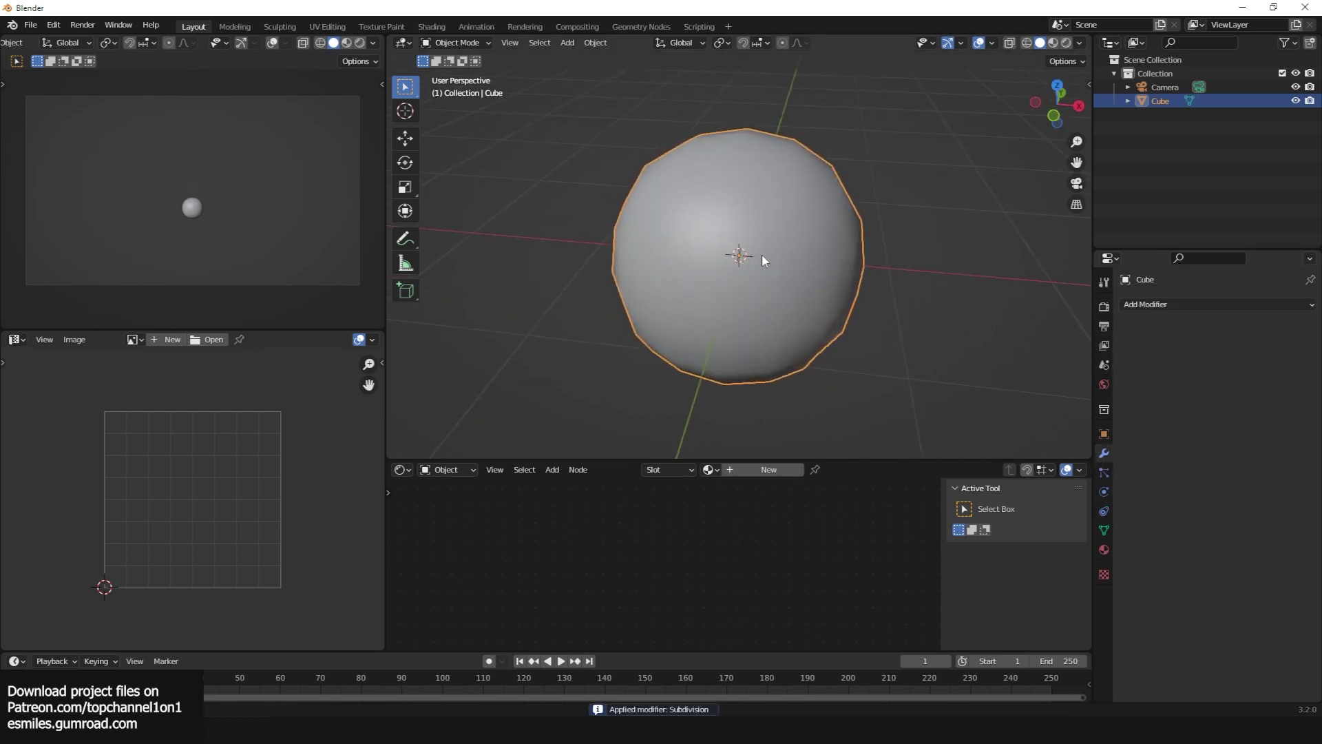
click(738, 471)
drag(754, 459, 791, 389)
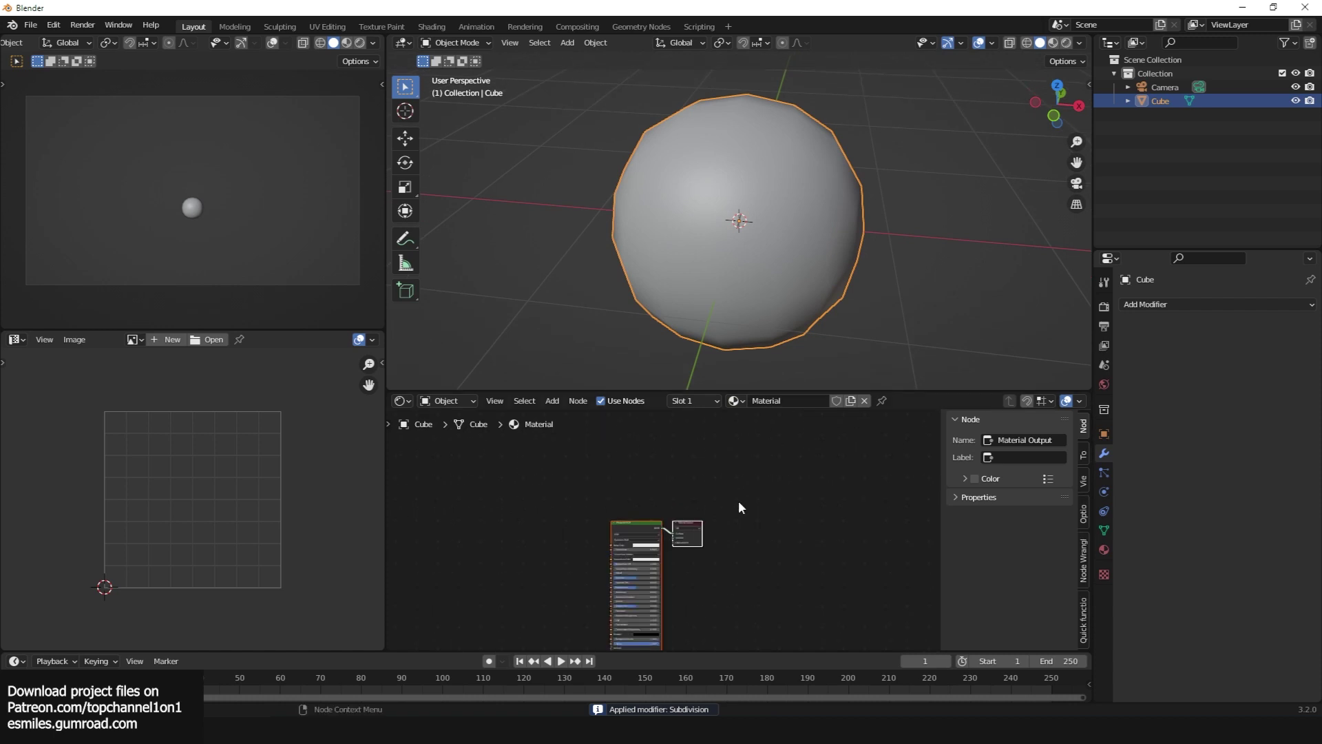
middle_drag(739, 508, 805, 477)
scroll(804, 477, up, 2)
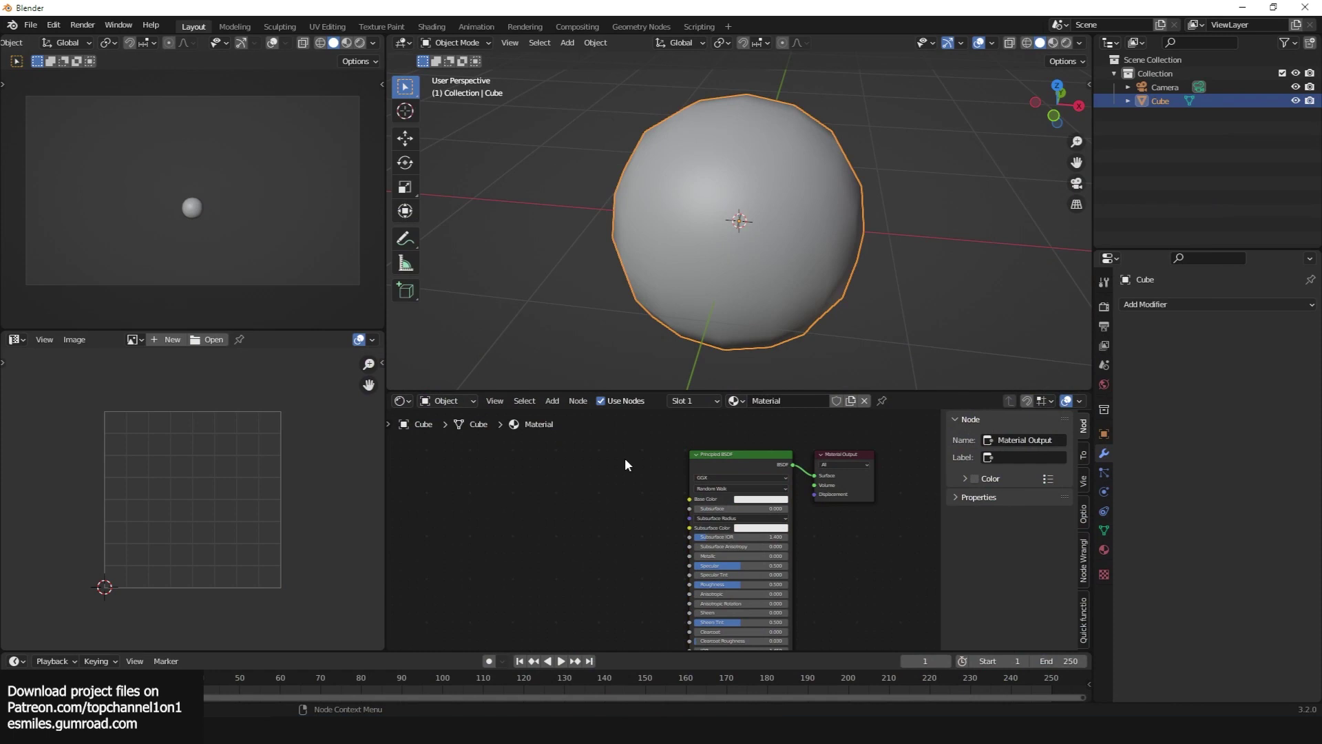
middle_drag(626, 458, 618, 477)
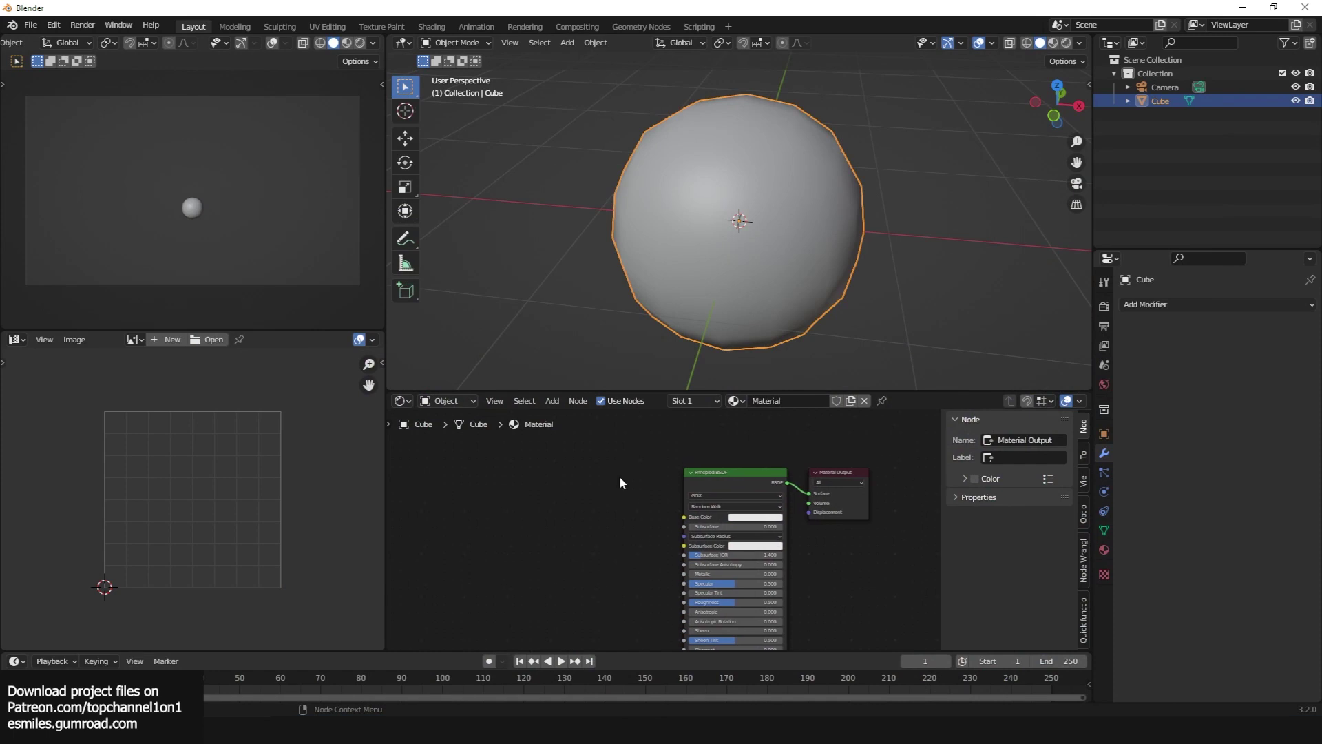
Load all seven exported EXR maps into the Principled BSDF via Ctrl+Shift+T.
click(733, 471)
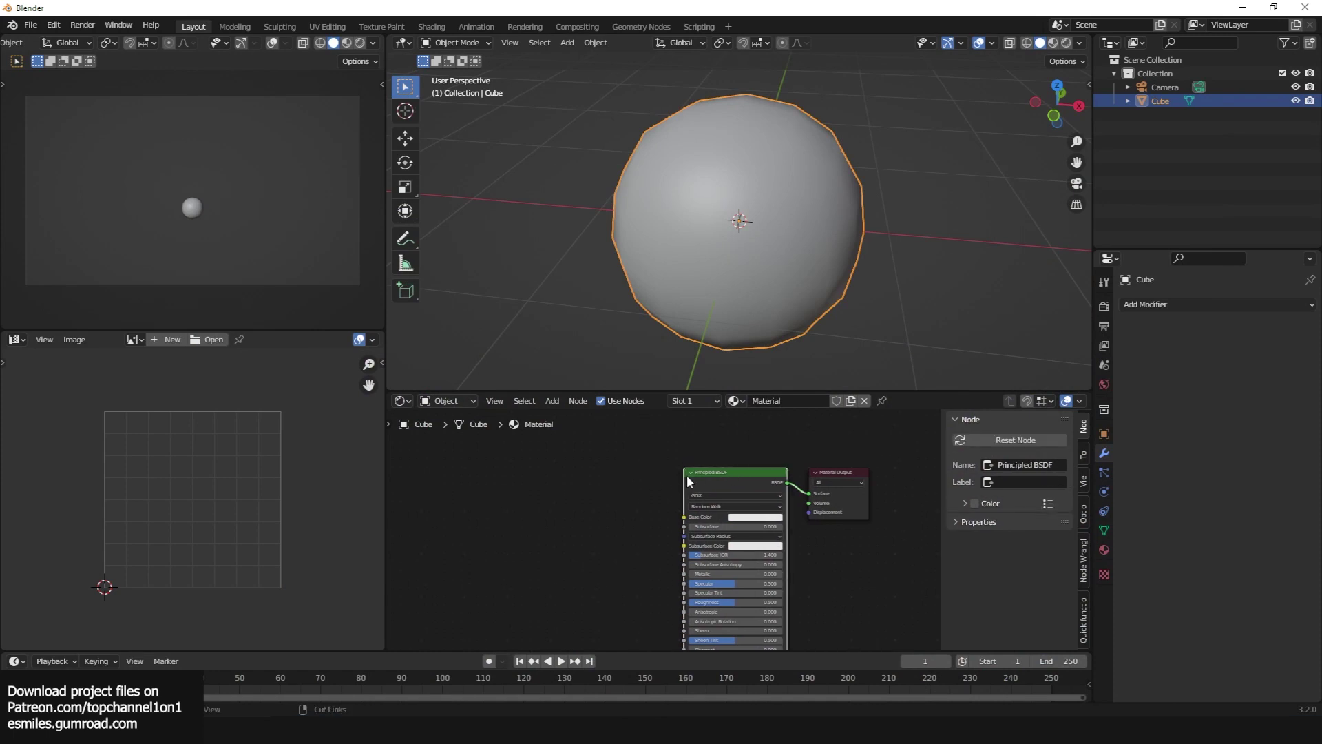
key(ctrl+shift+t)
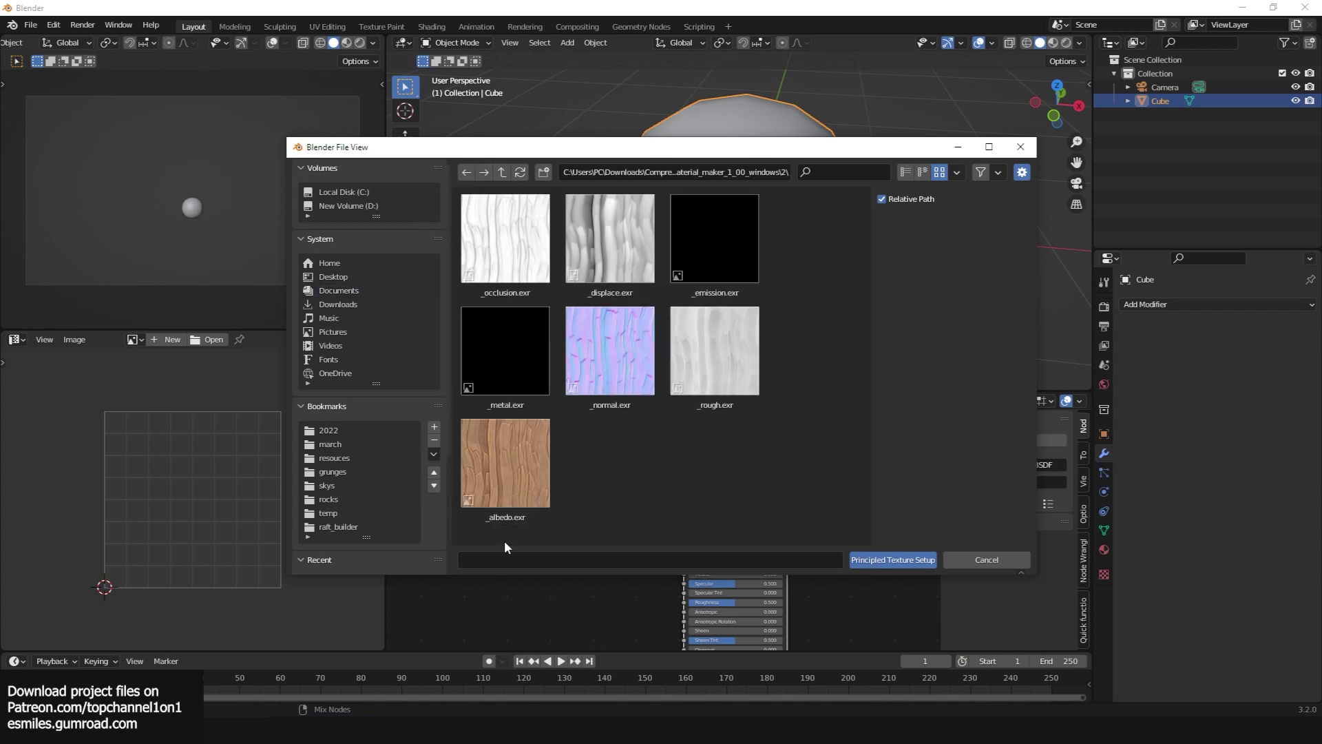
drag(506, 539, 830, 227)
click(903, 558)
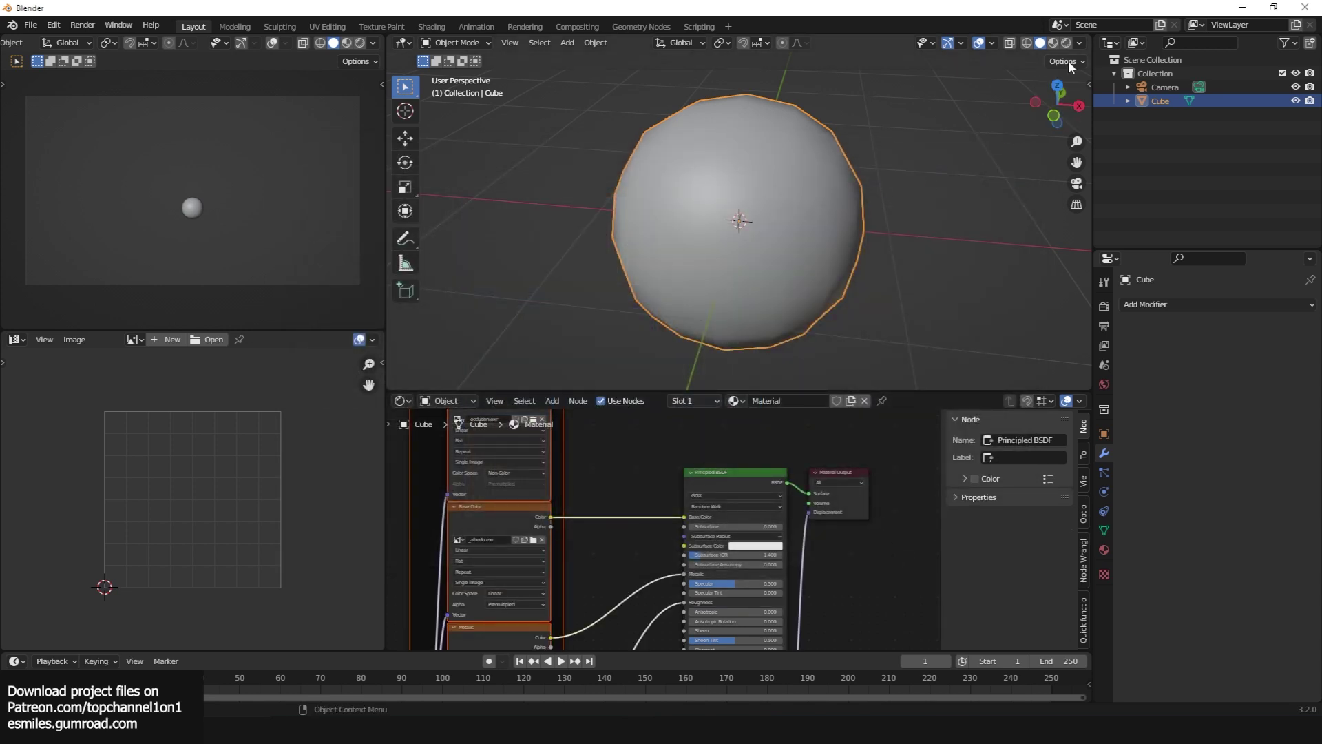
Switch to Material Preview and raise the texture Mapping Scale to 2.110.
click(1053, 43)
click(914, 205)
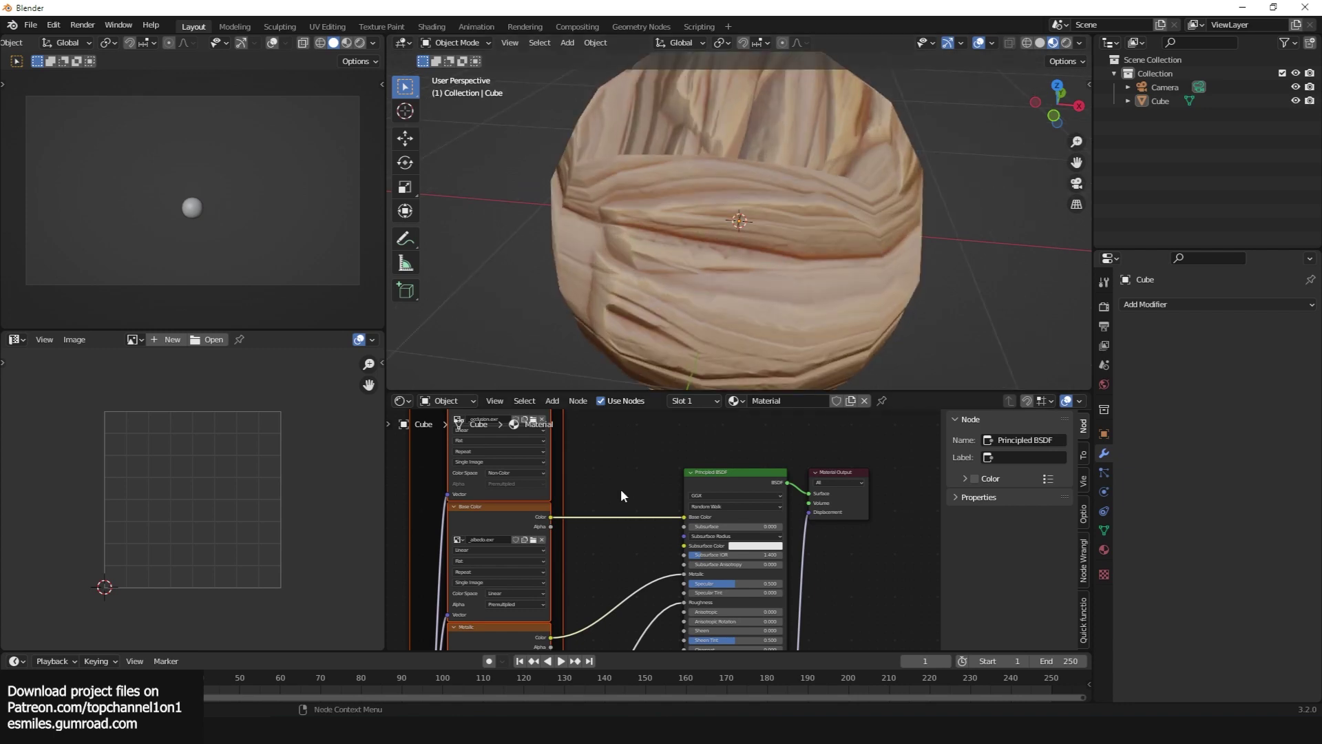
scroll(606, 502, down, 3)
scroll(662, 568, up, 3)
scroll(663, 567, up, 1)
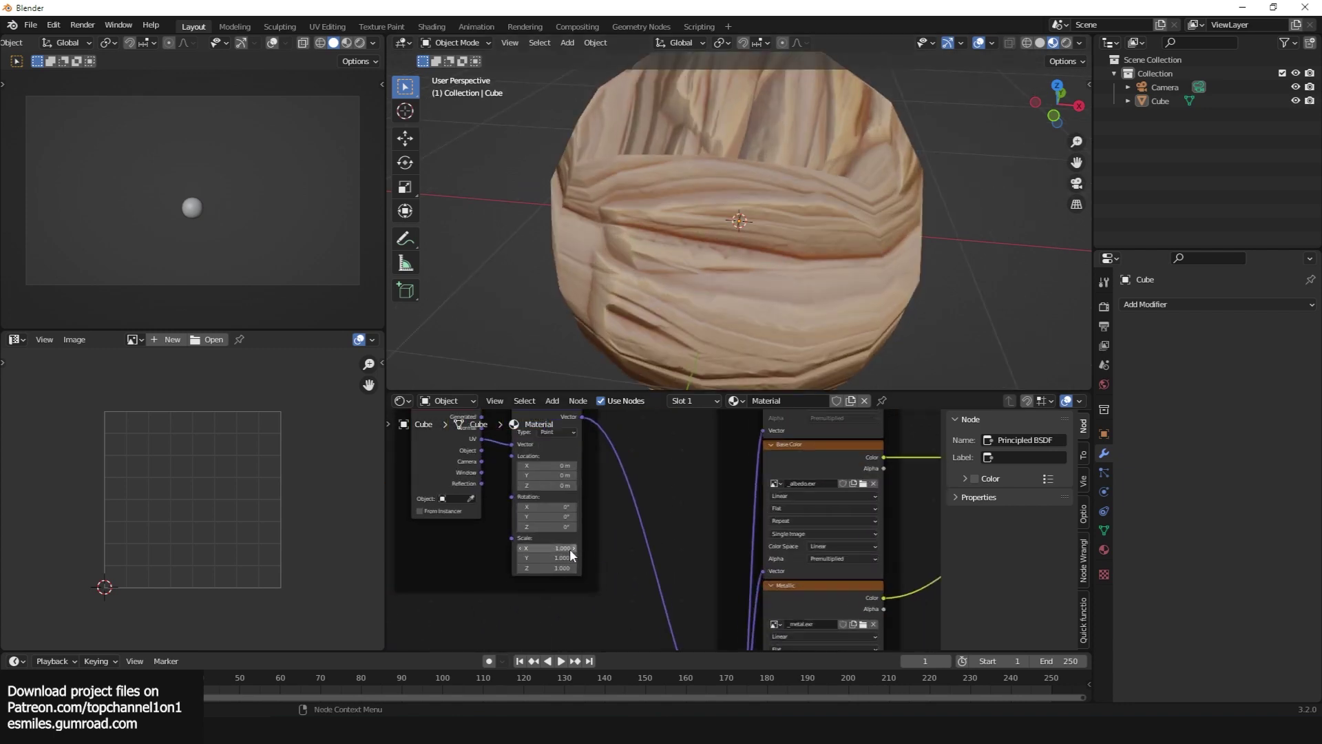
drag(548, 548, 592, 568)
scroll(895, 167, down, 3)
middle_drag(729, 139, 787, 173)
UV-unwrap the sphere with Sphere Projection in Edit Mode and inspect the wrapped bark.
key(Tab)
scroll(843, 155, down, 2)
key(u)
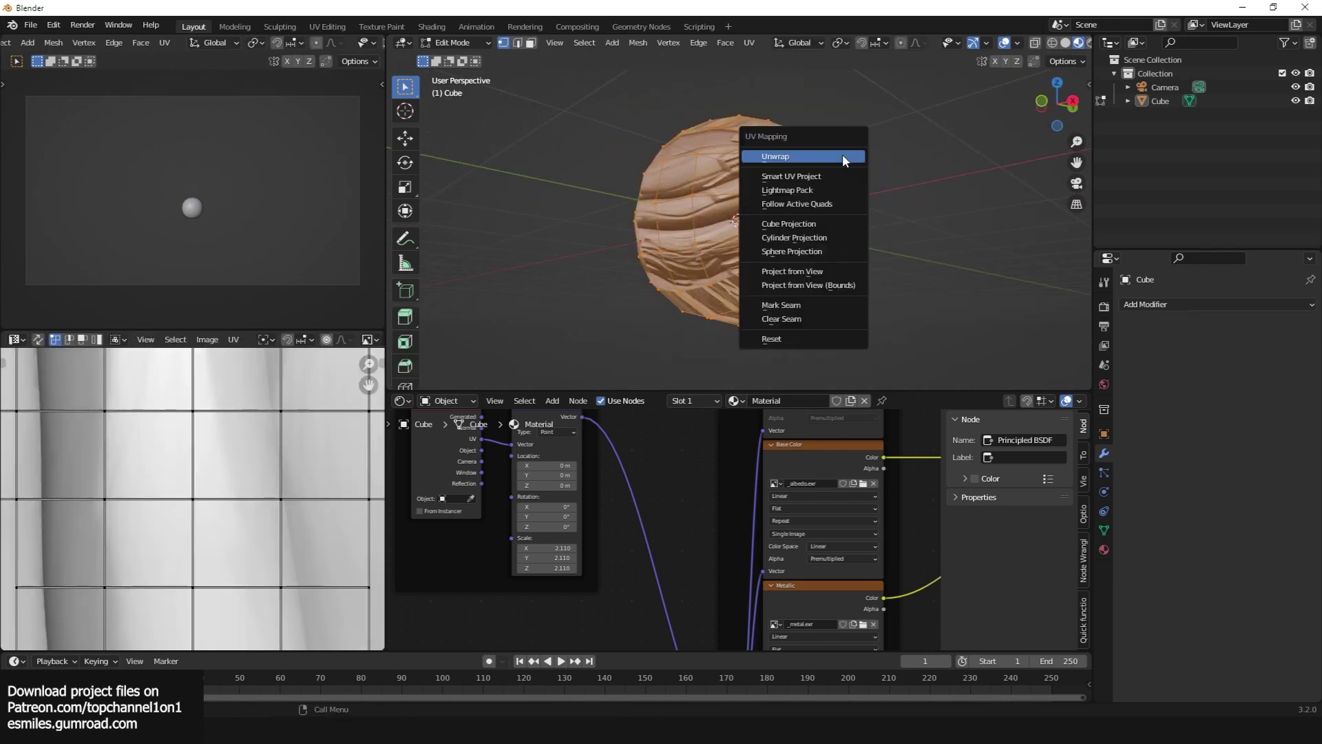
click(815, 254)
key(Tab)
middle_drag(811, 204, 813, 158)
scroll(762, 221, up, 2)
middle_drag(761, 221, 790, 234)
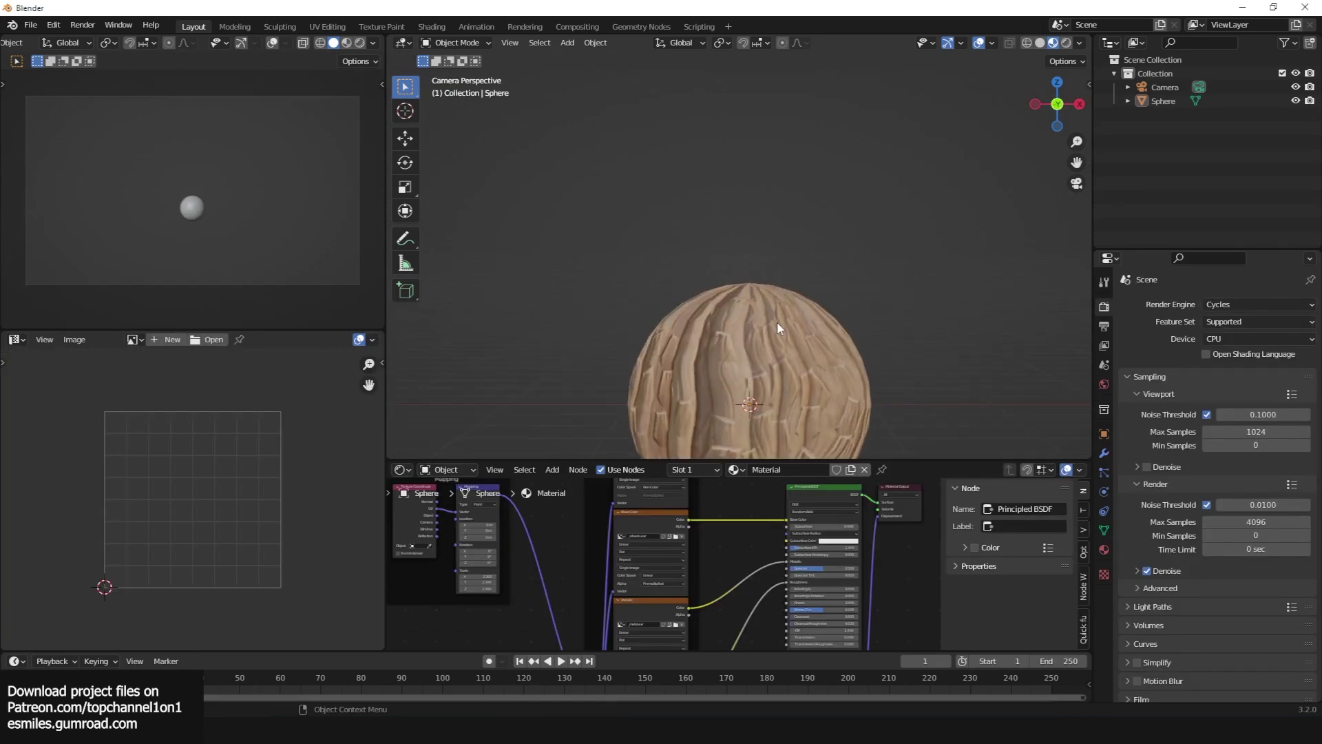
Select the sphere, switch the viewport to Cycles Rendered, and frame the sphere.
click(777, 321)
shift+middle_drag(754, 358, 778, 284)
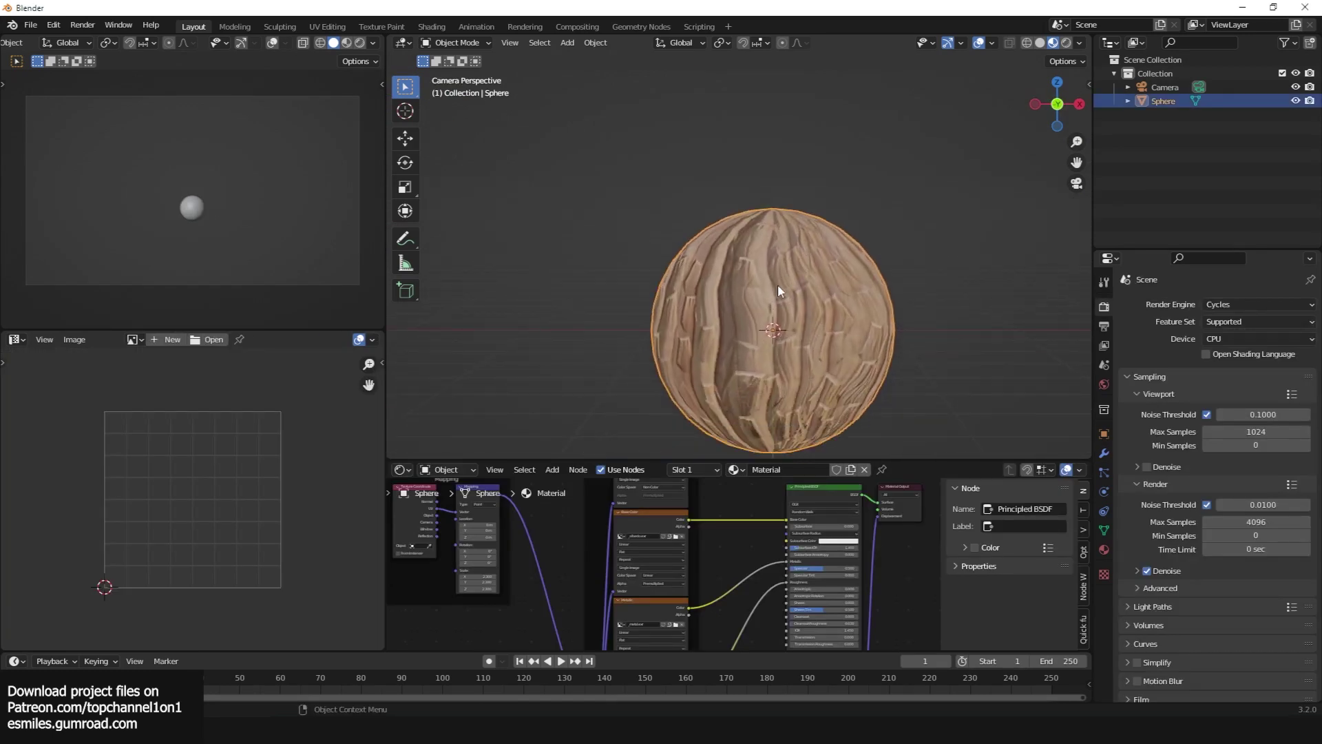
click(1103, 454)
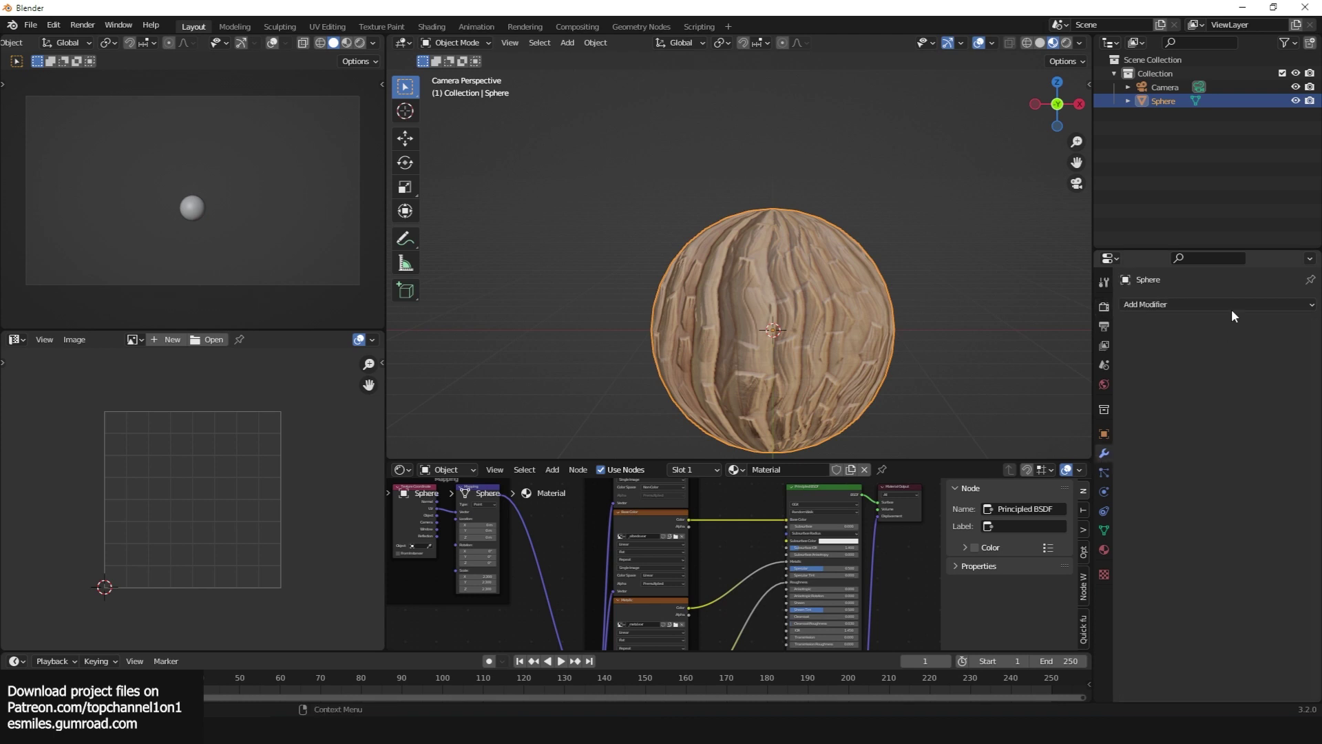
click(1066, 42)
shift+middle_drag(842, 350, 844, 303)
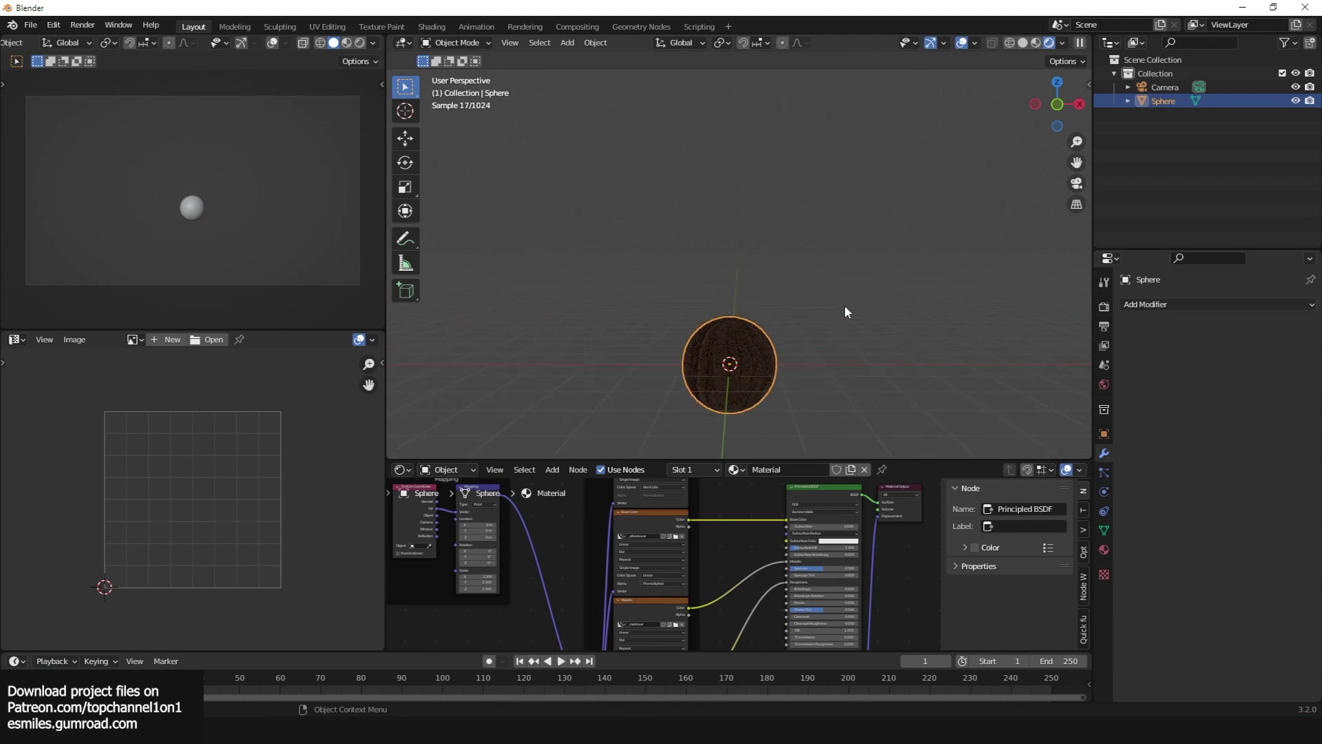
key(KP_Decimal)
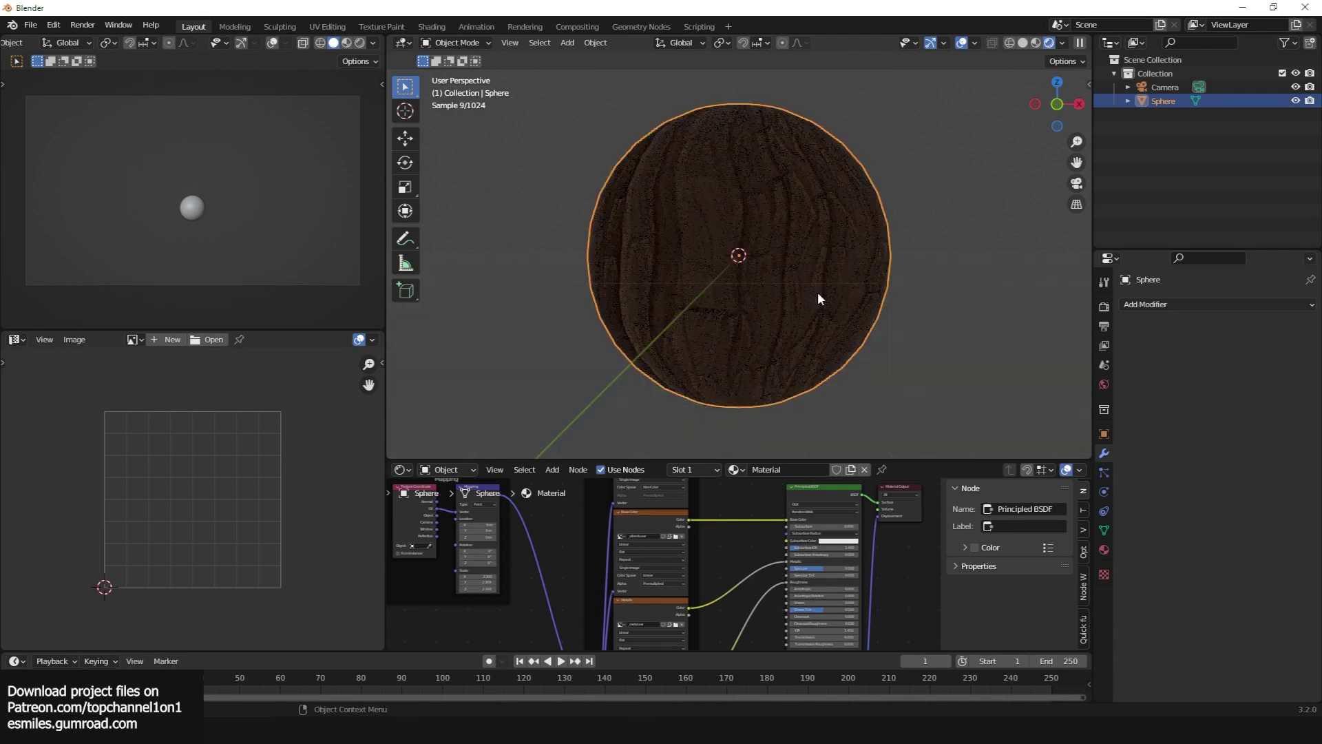
Add a Subdivision Surface modifier with Levels Viewport raised to 3.
click(1232, 304)
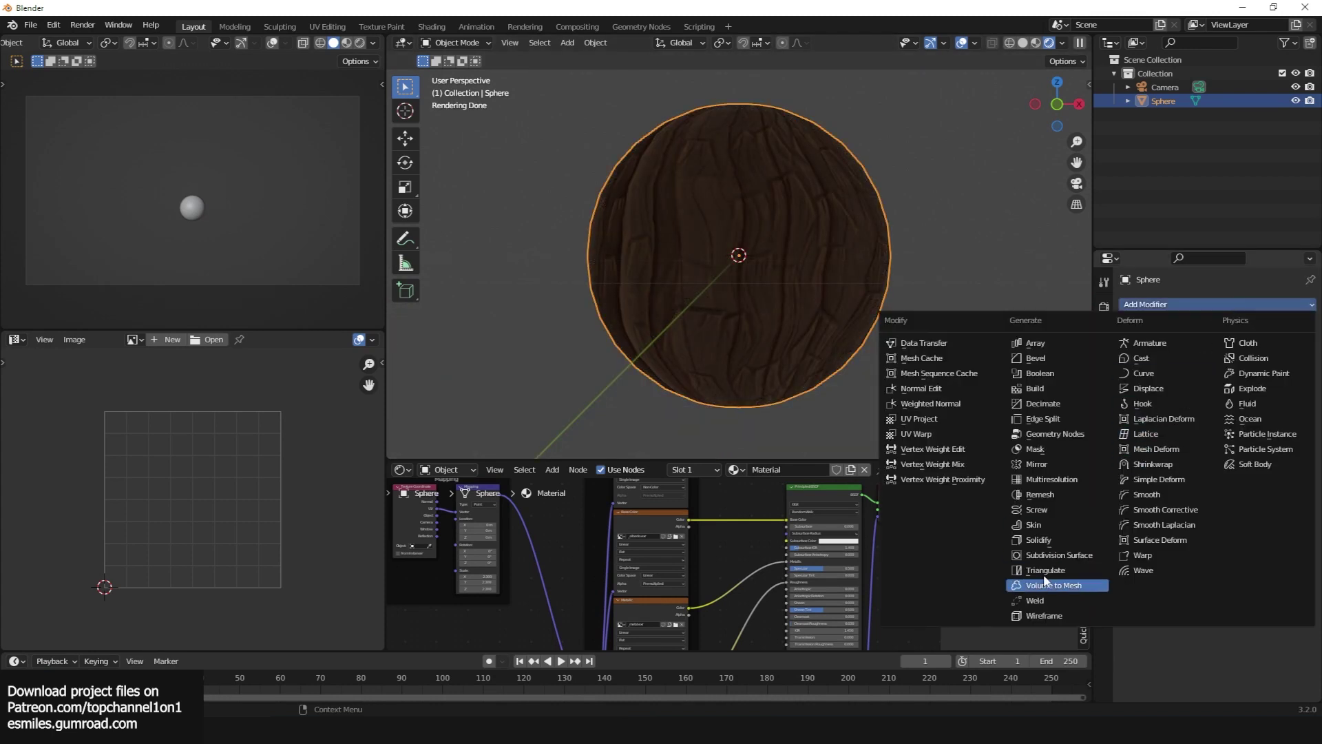
click(1051, 555)
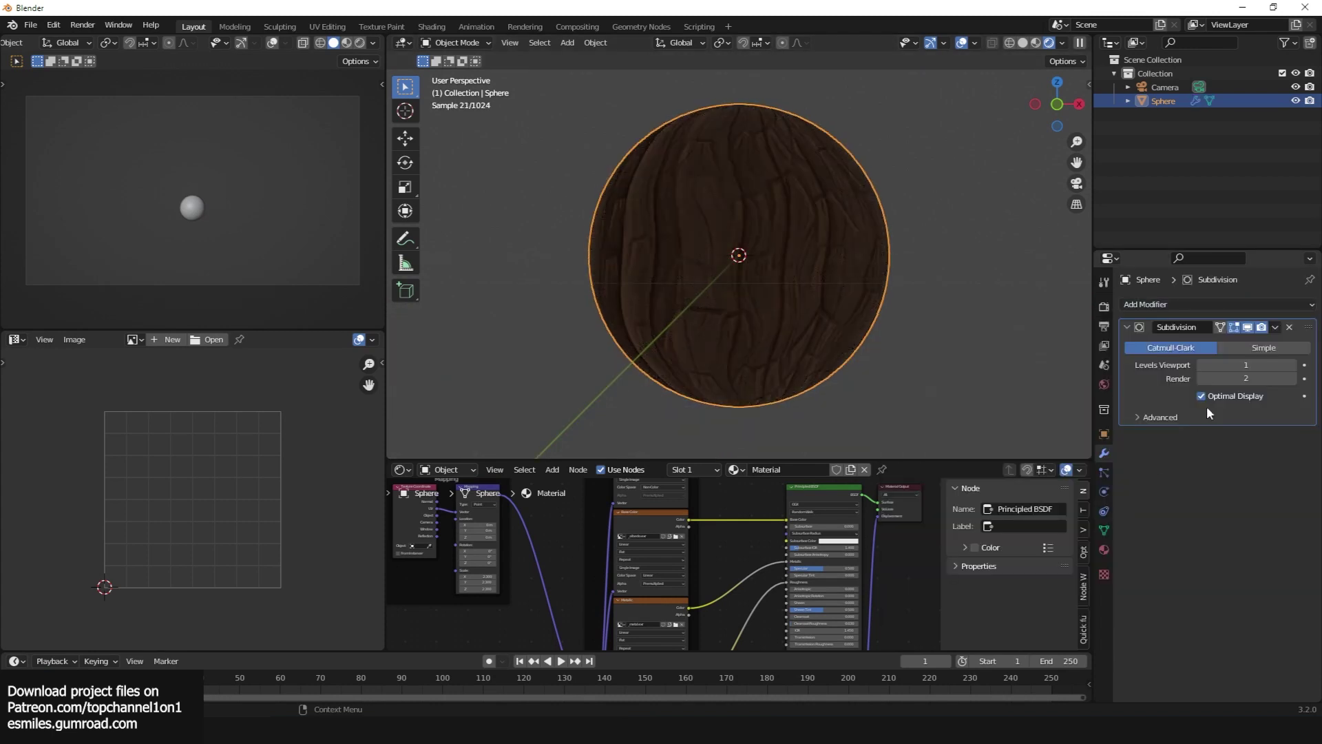
click(1292, 365)
click(1292, 365)
click(1103, 550)
scroll(1188, 602, down, 4)
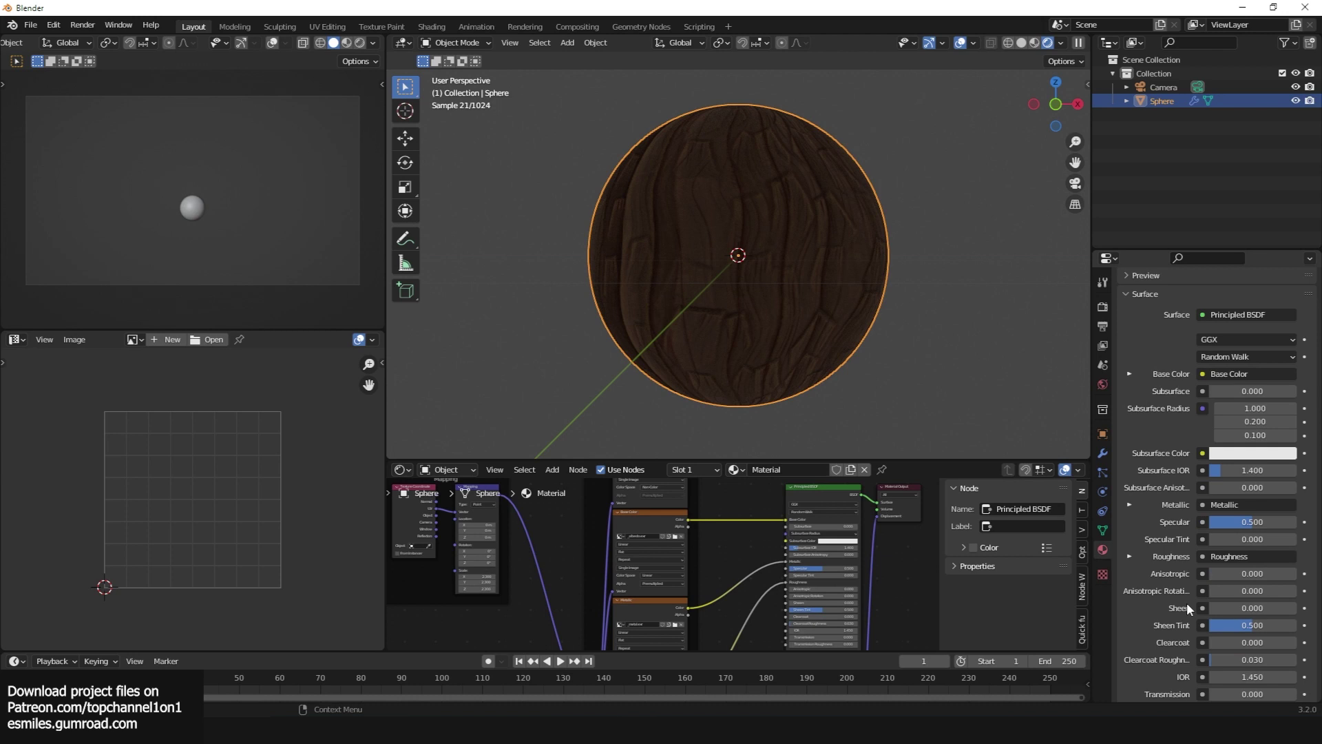
scroll(1187, 602, down, 15)
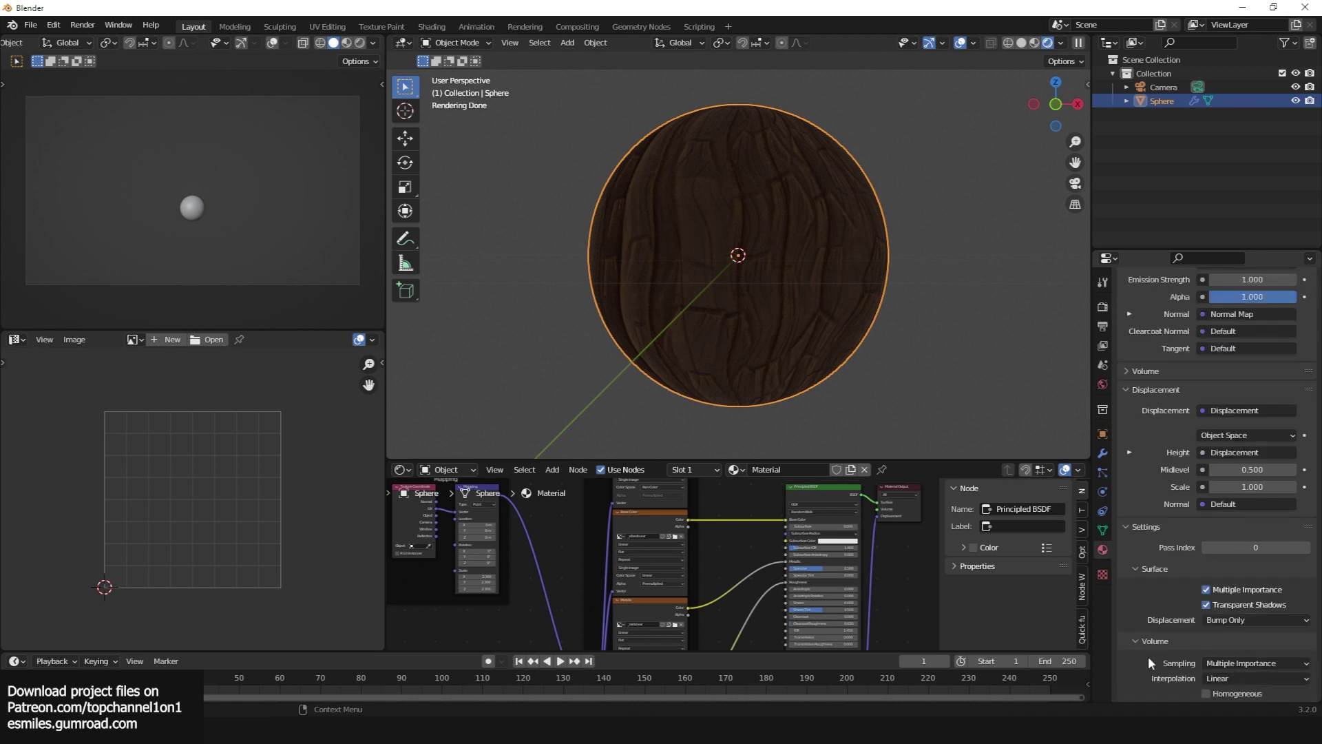
Set the material's displacement to Displacement and Bump, and the Displacement node Scale to 0.200.
click(1226, 619)
click(1221, 660)
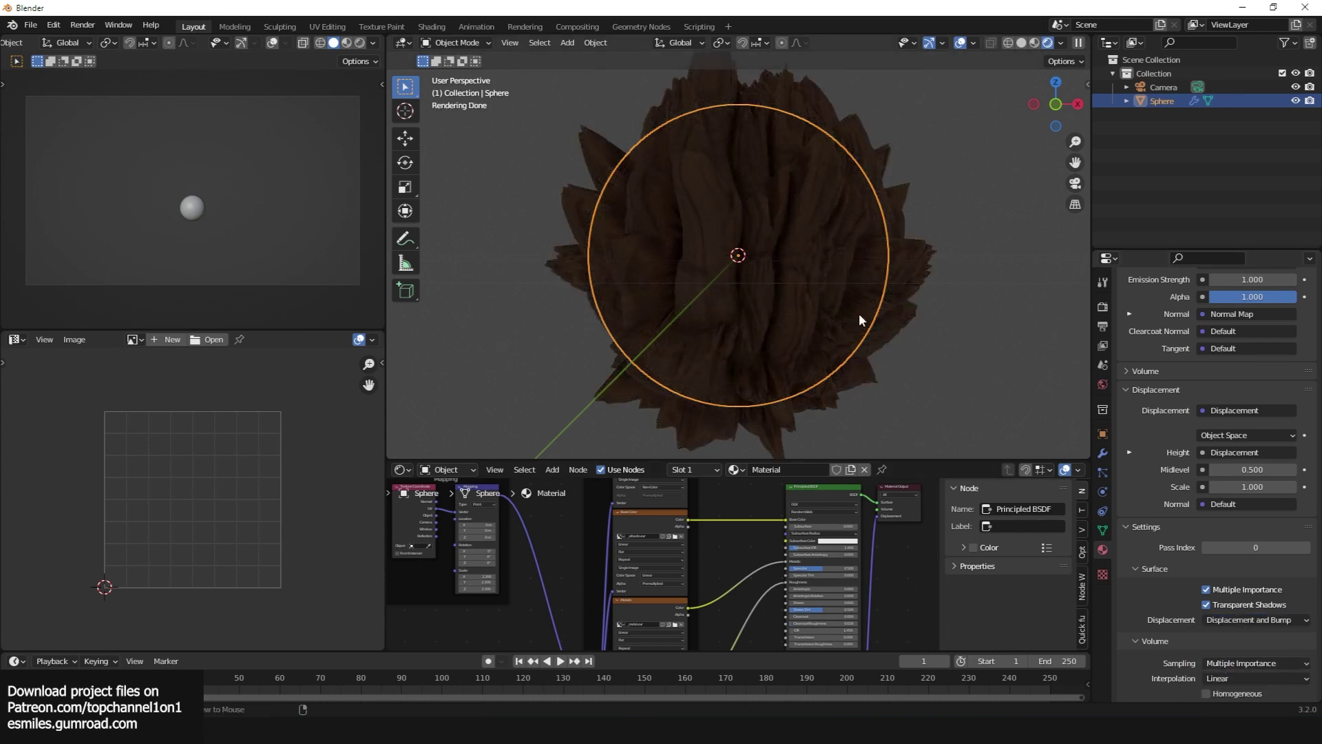
key(alt+a)
middle_drag(850, 590, 727, 489)
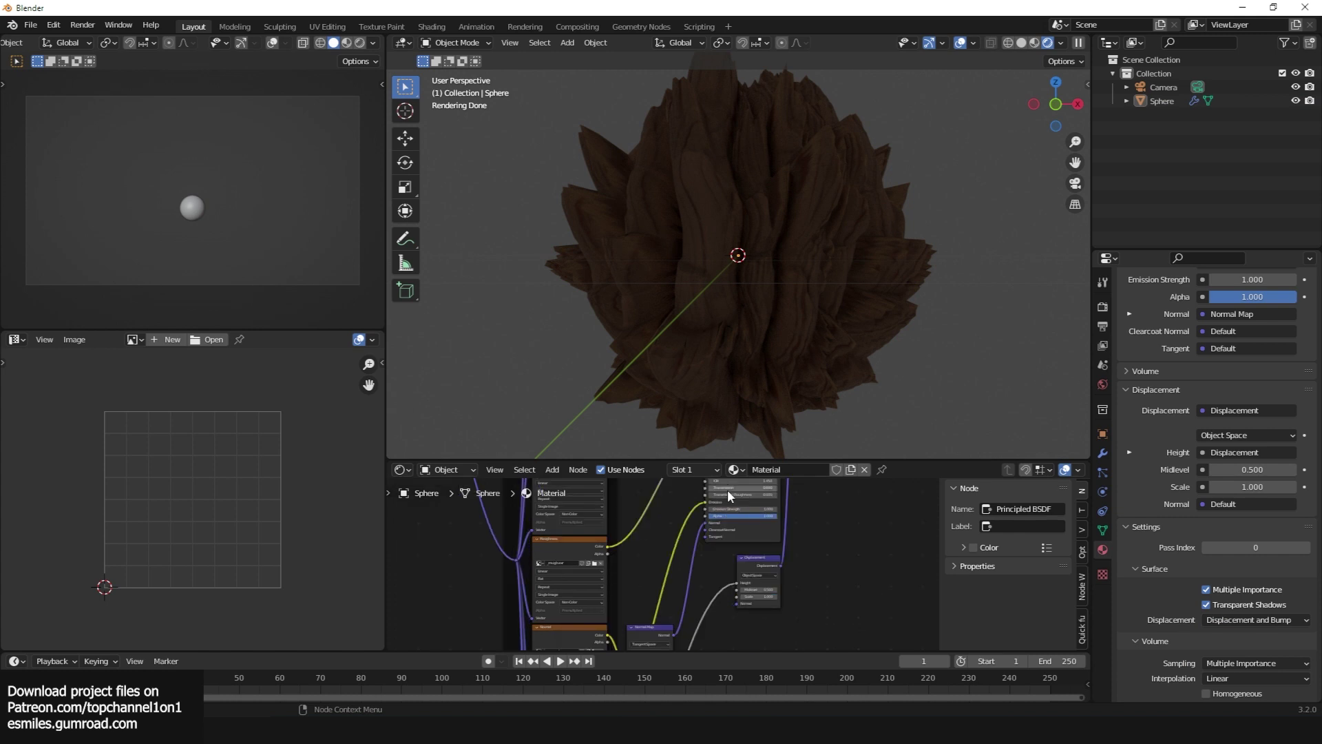
scroll(727, 489, up, 3)
drag(844, 594, 823, 594)
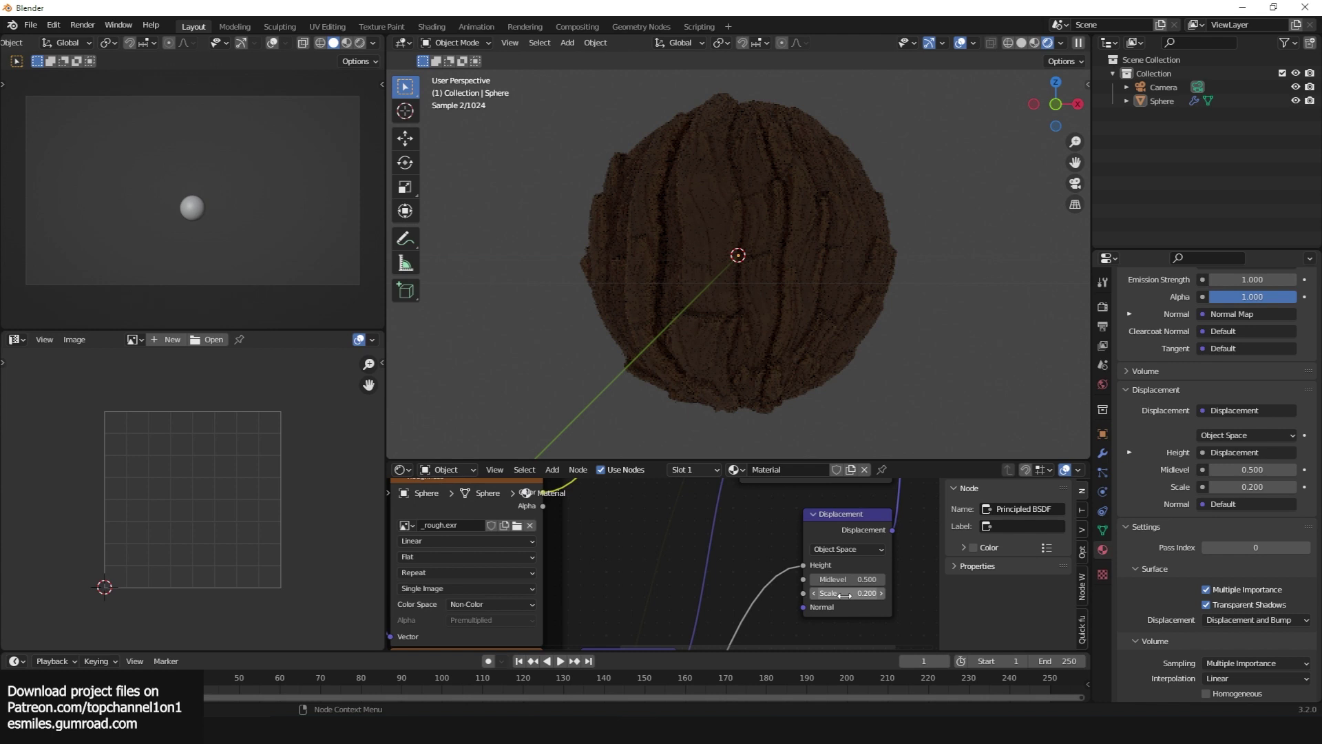
Unmute the Displacement node with M and orbit to view the raised bark relief.
middle_drag(829, 523, 800, 531)
click(800, 531)
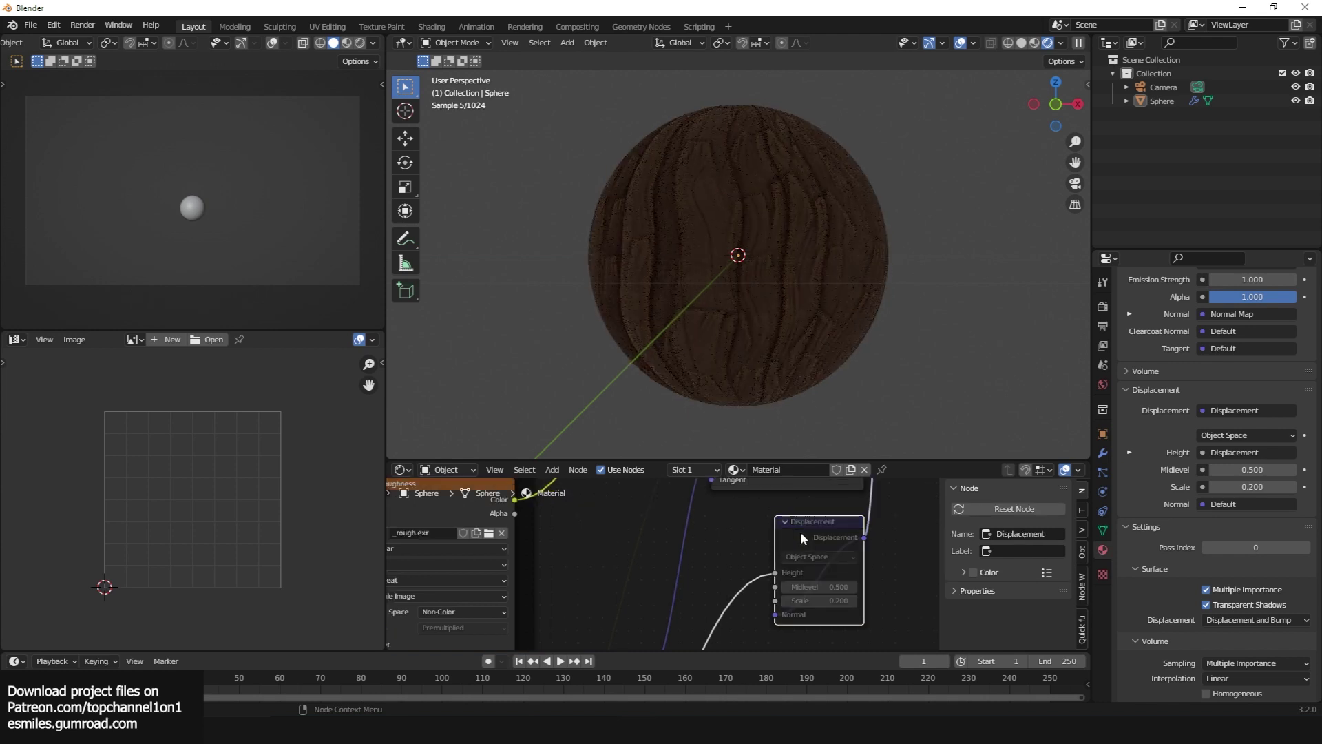
key(m)
middle_drag(870, 242, 869, 259)
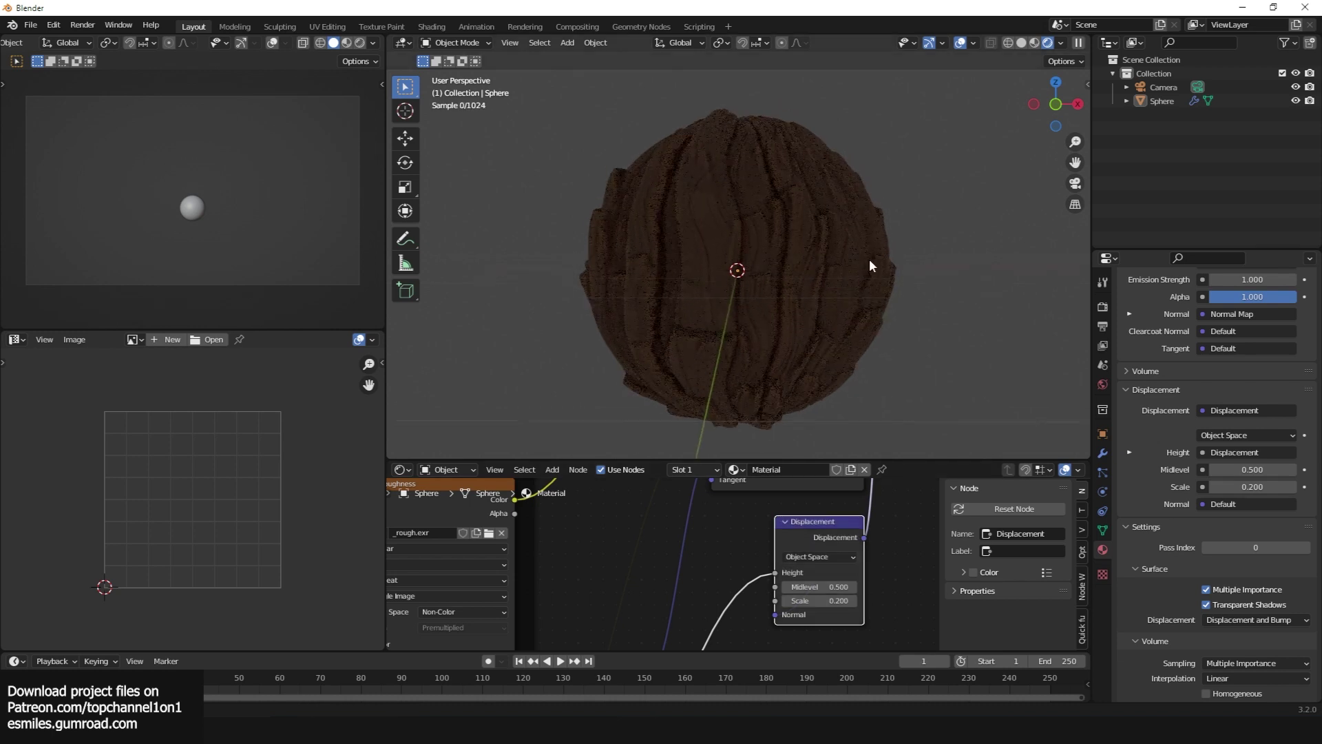
middle_drag(693, 187, 720, 187)
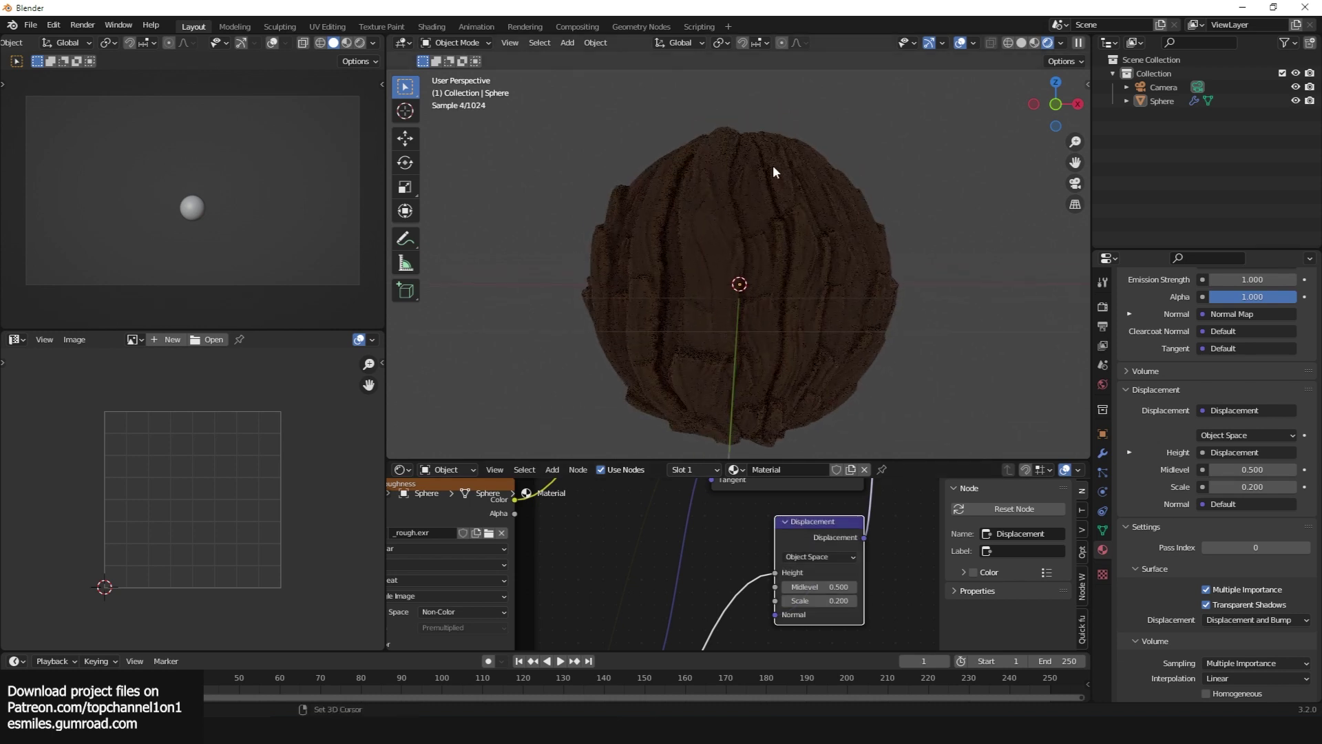
key(shift+a)
mouse_move(792, 315)
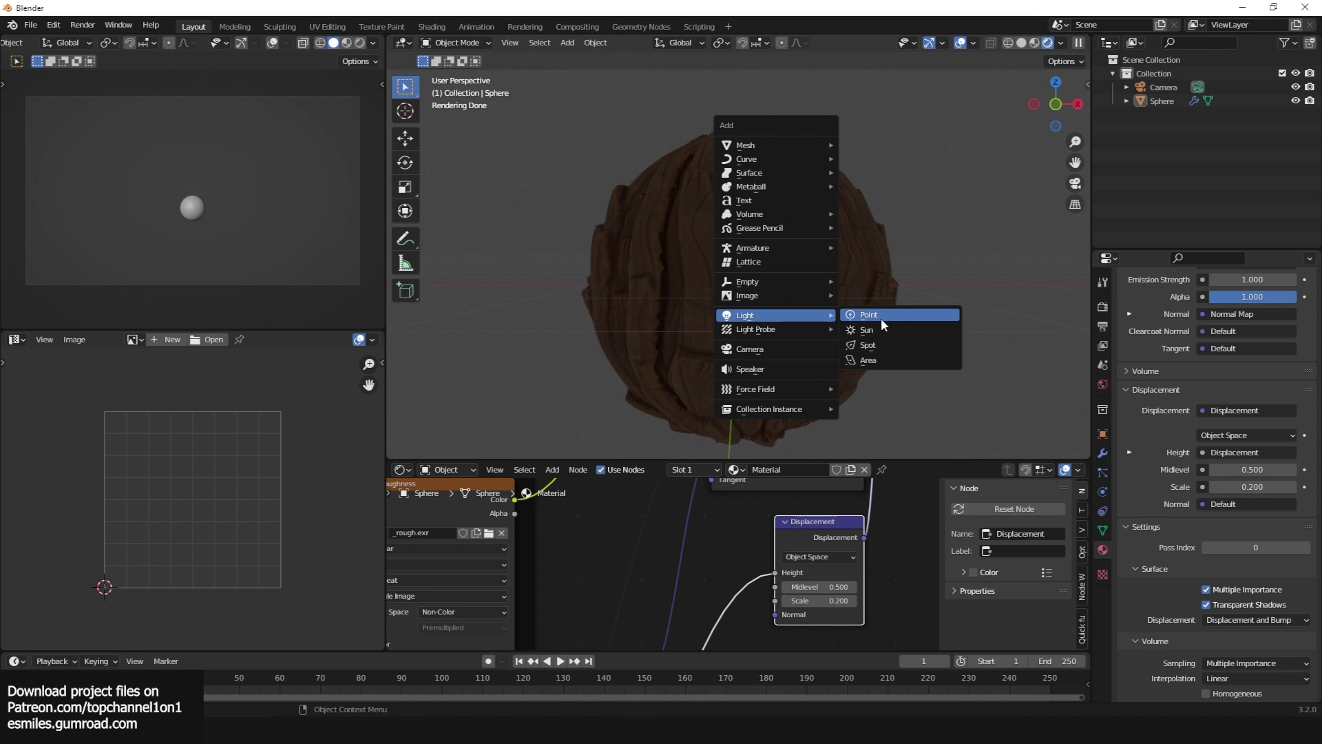
Add a point light to the scene and set its power to 100 W.
click(882, 318)
double_click(1240, 398)
text(100)
key(Return)
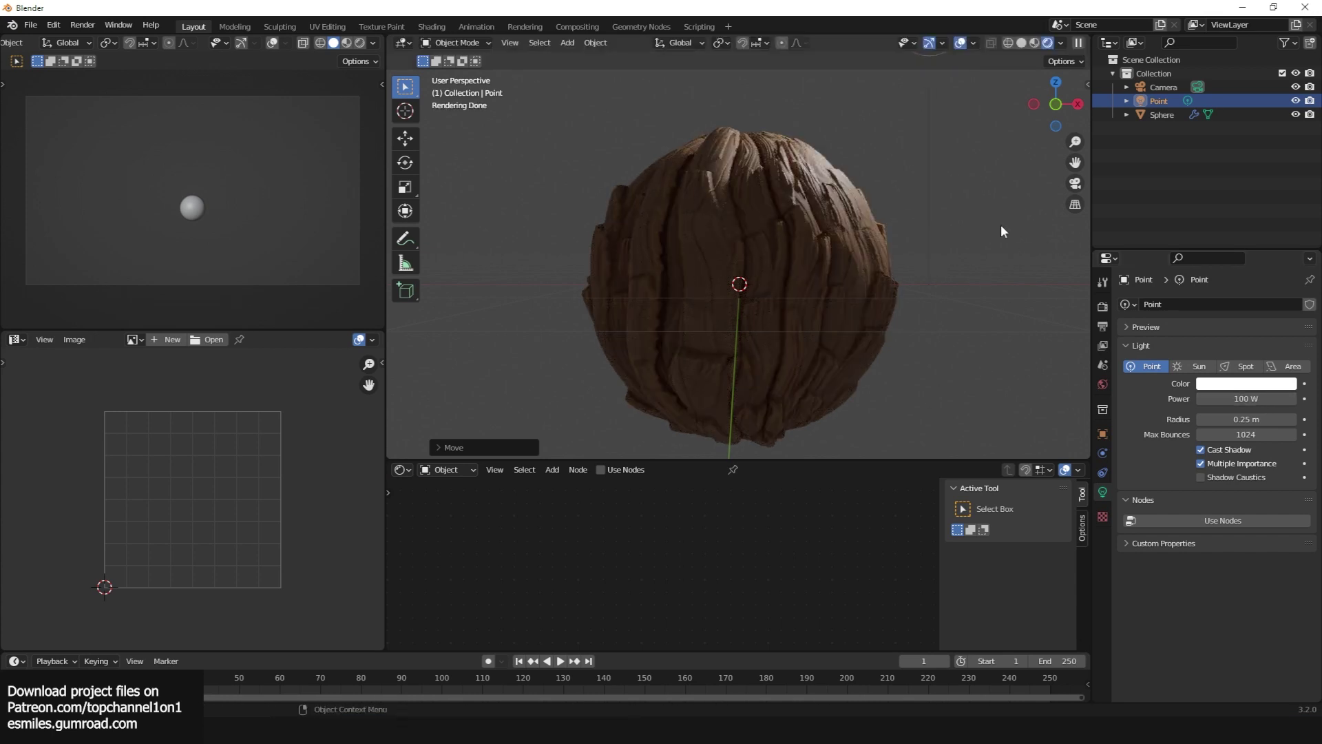
Bring up the Material Maker itch.io page in Chrome and start its Download Now dialog.
mouse_move(372, 730)
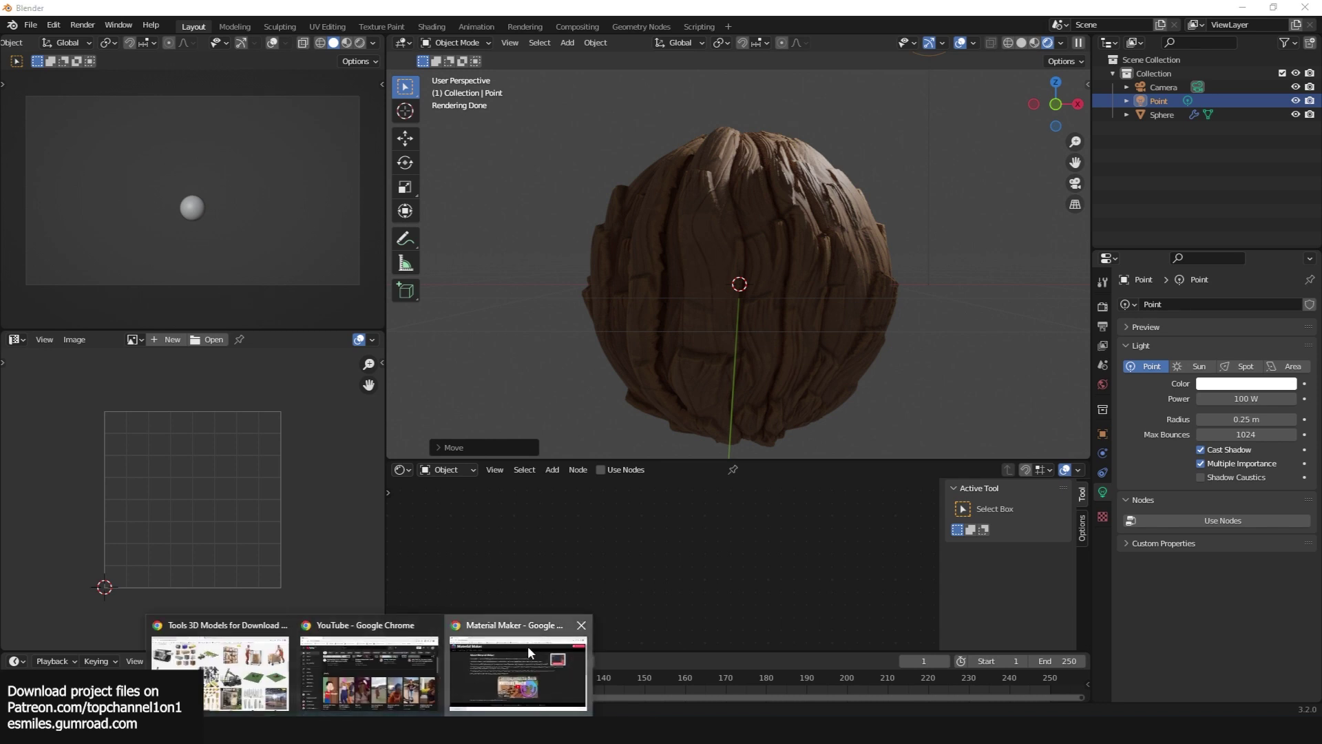
click(527, 646)
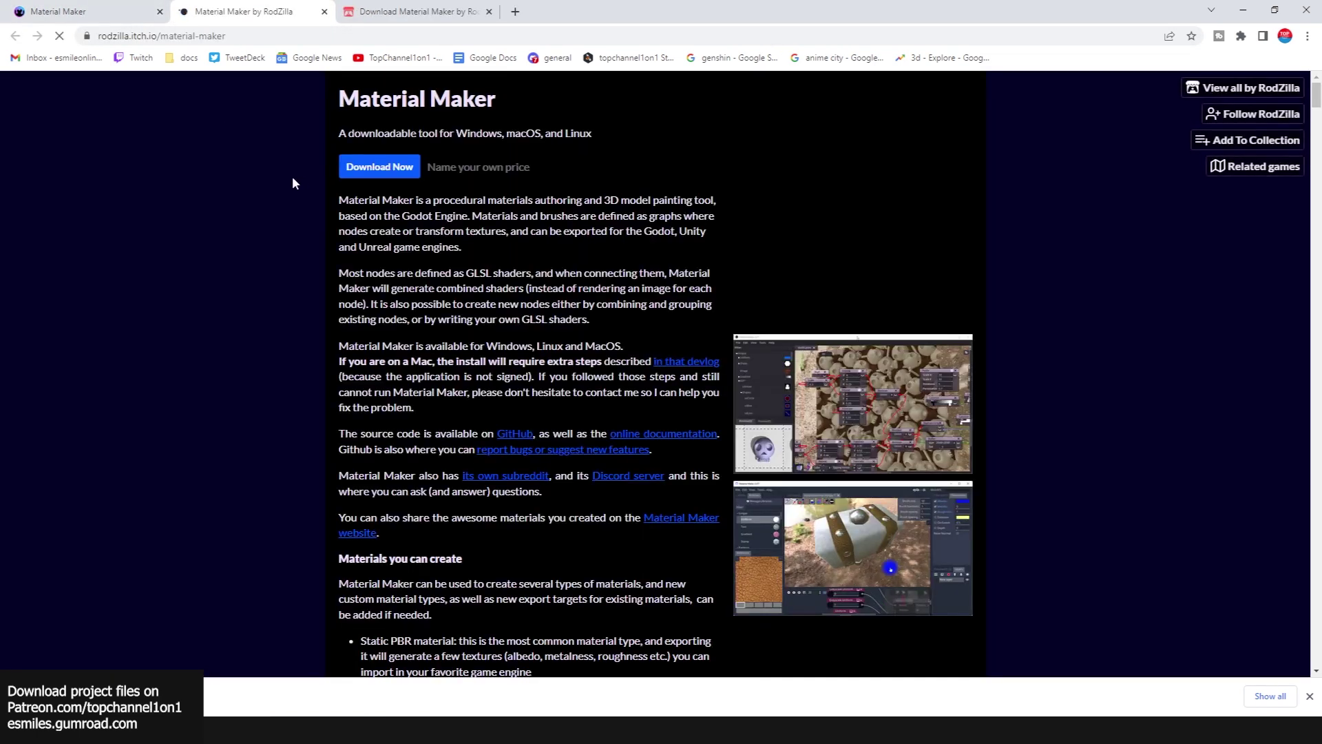
click(395, 170)
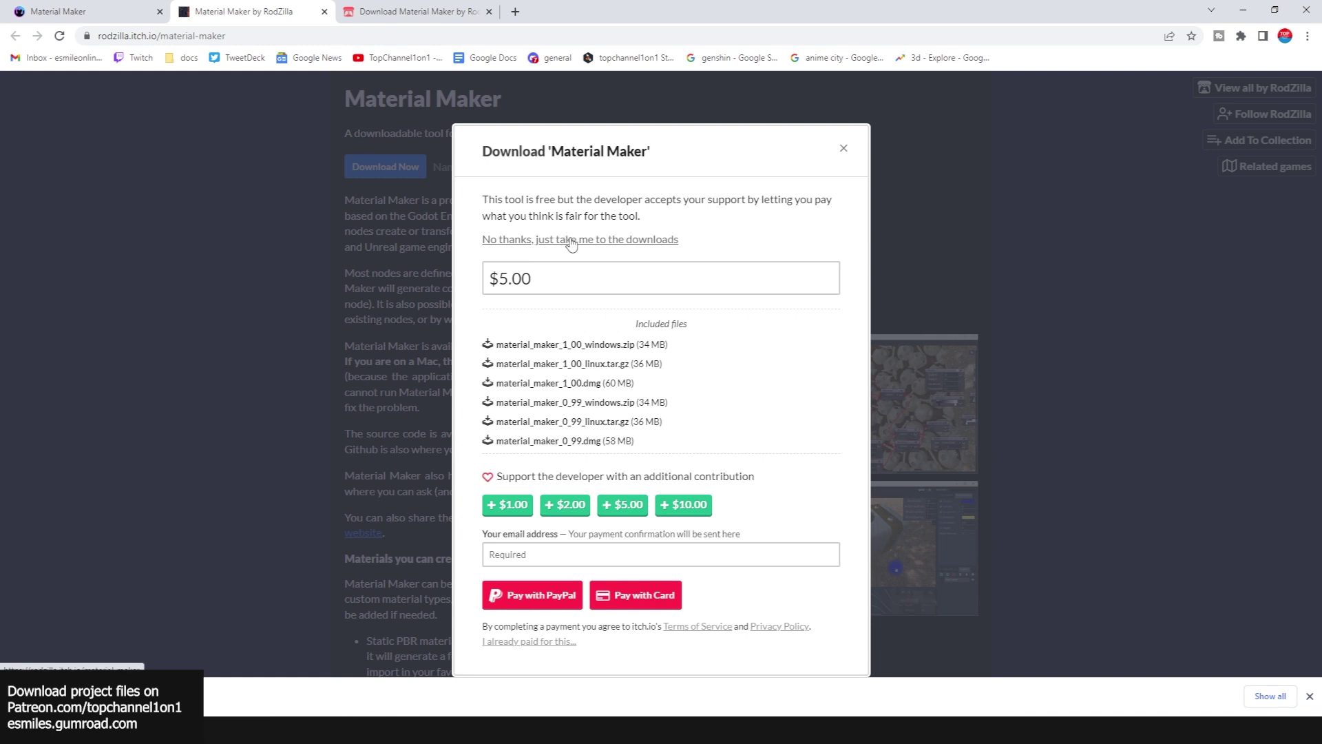
Skip the payment to reach the downloads list, then go back to the Material Maker page.
click(605, 244)
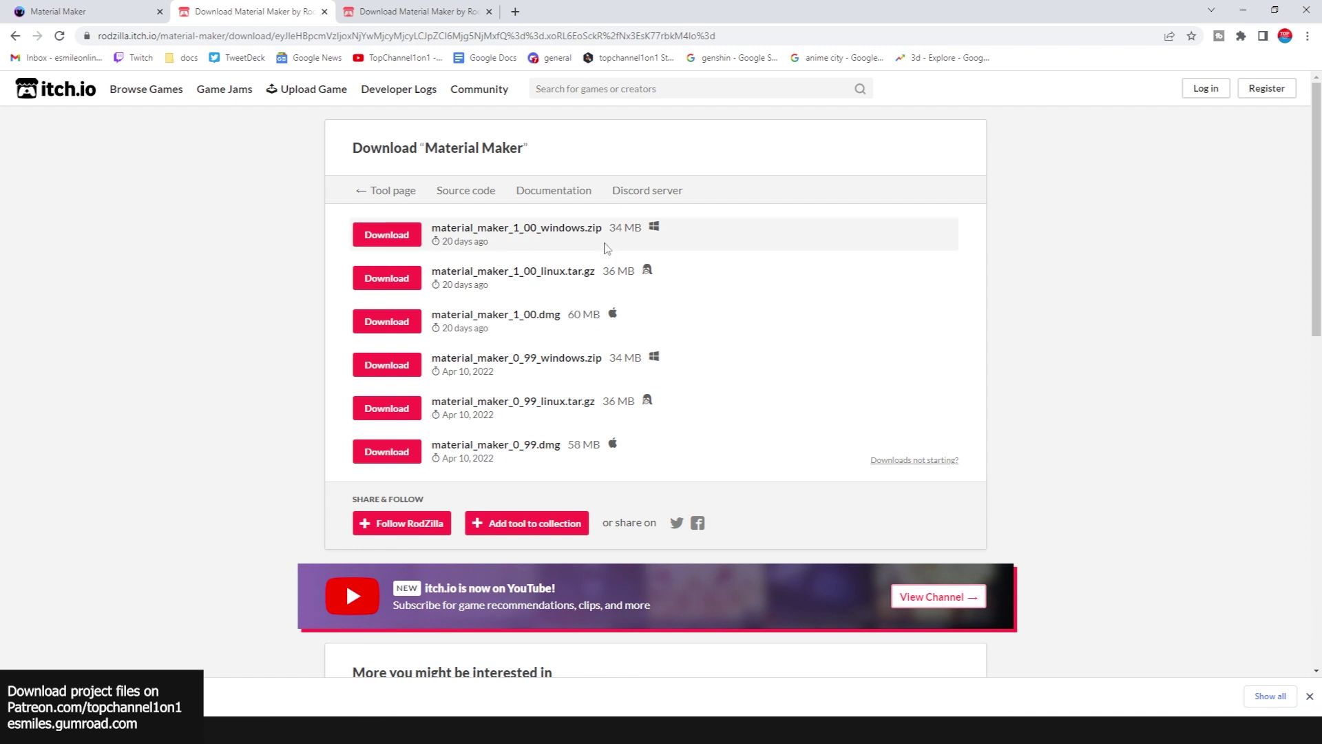
click(15, 36)
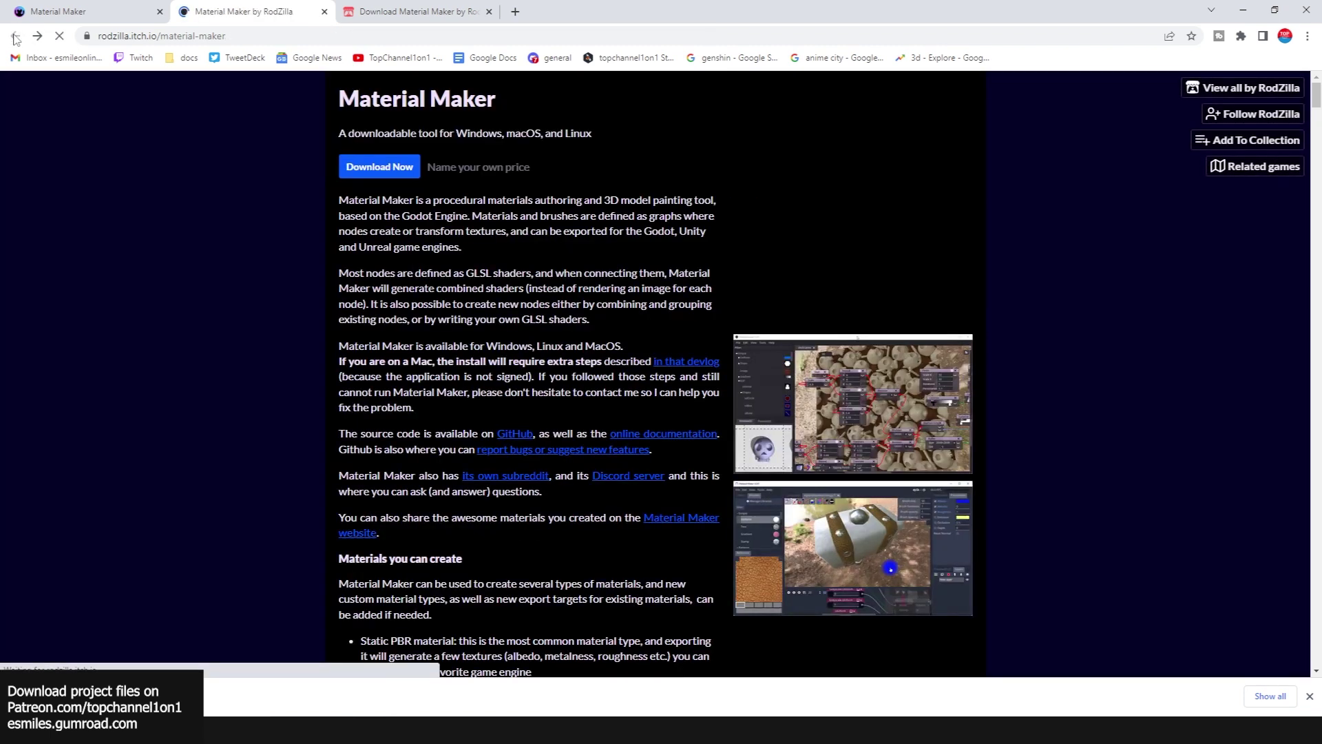